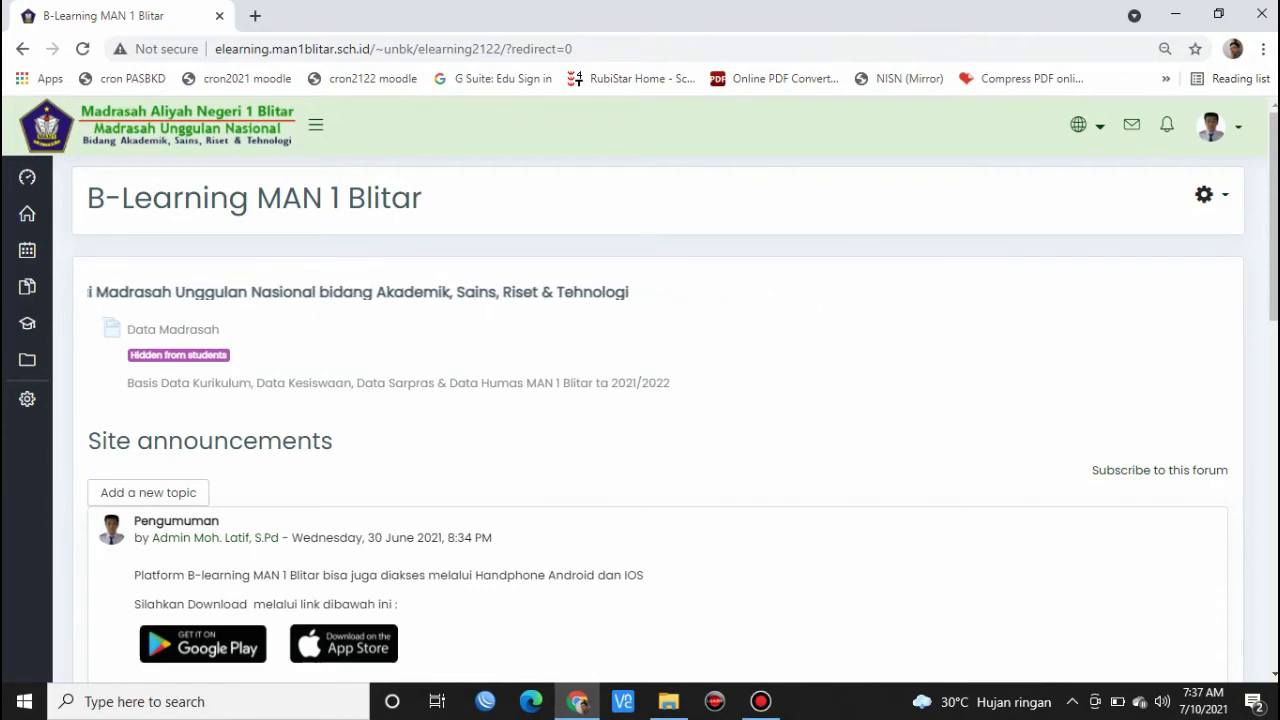
- Open the BAHASA INGGRIS XII IPS & Agama course at its Offering Help section
scroll(660, 420, down, 5)
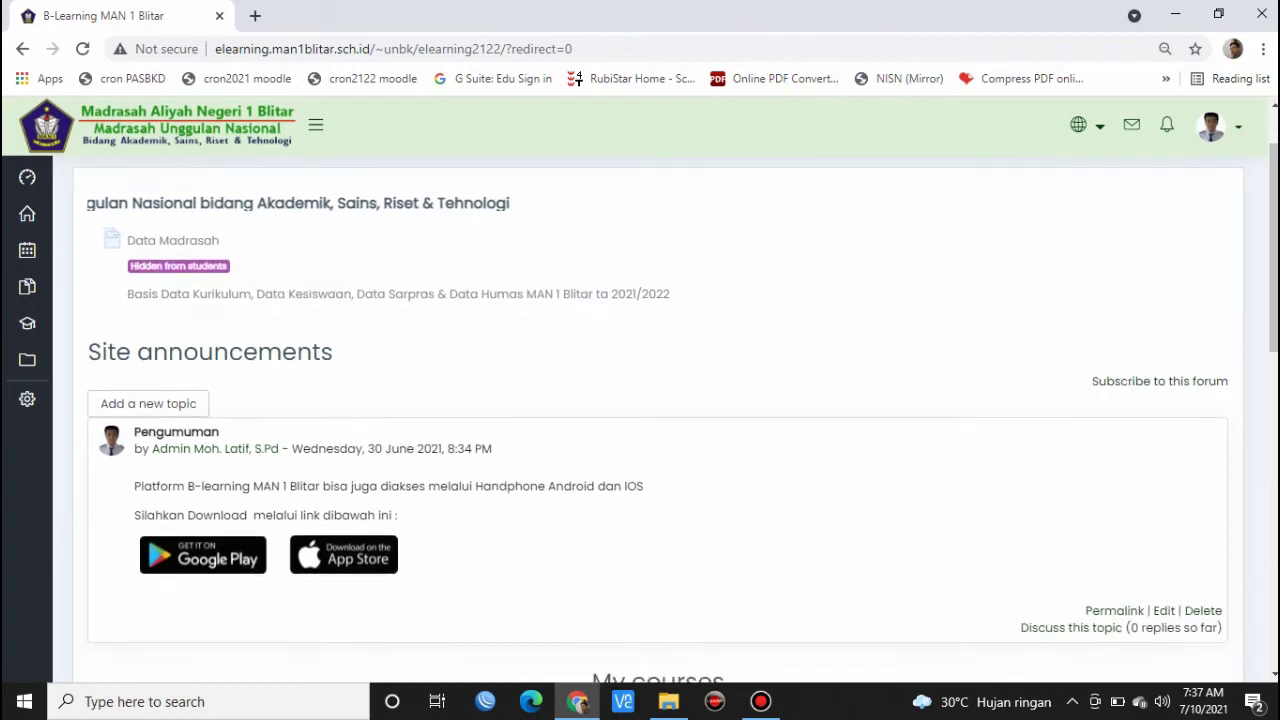
click(502, 501)
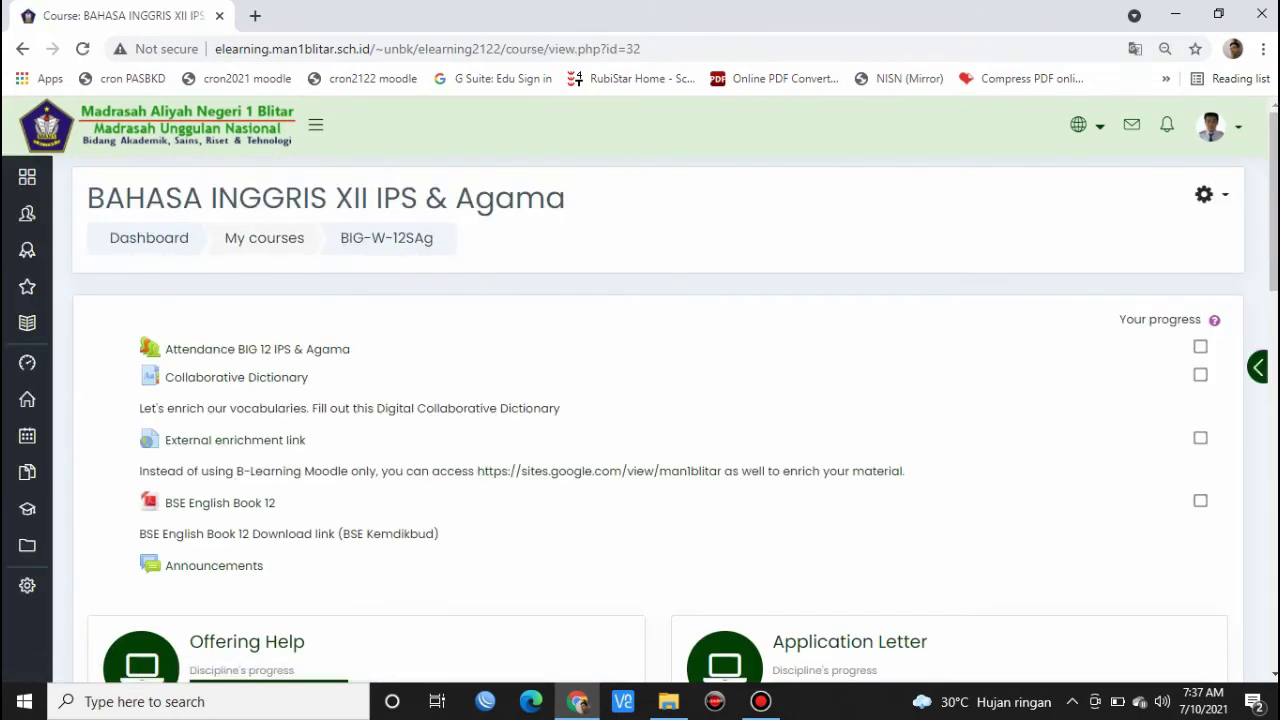
scroll(247, 454, down, 2)
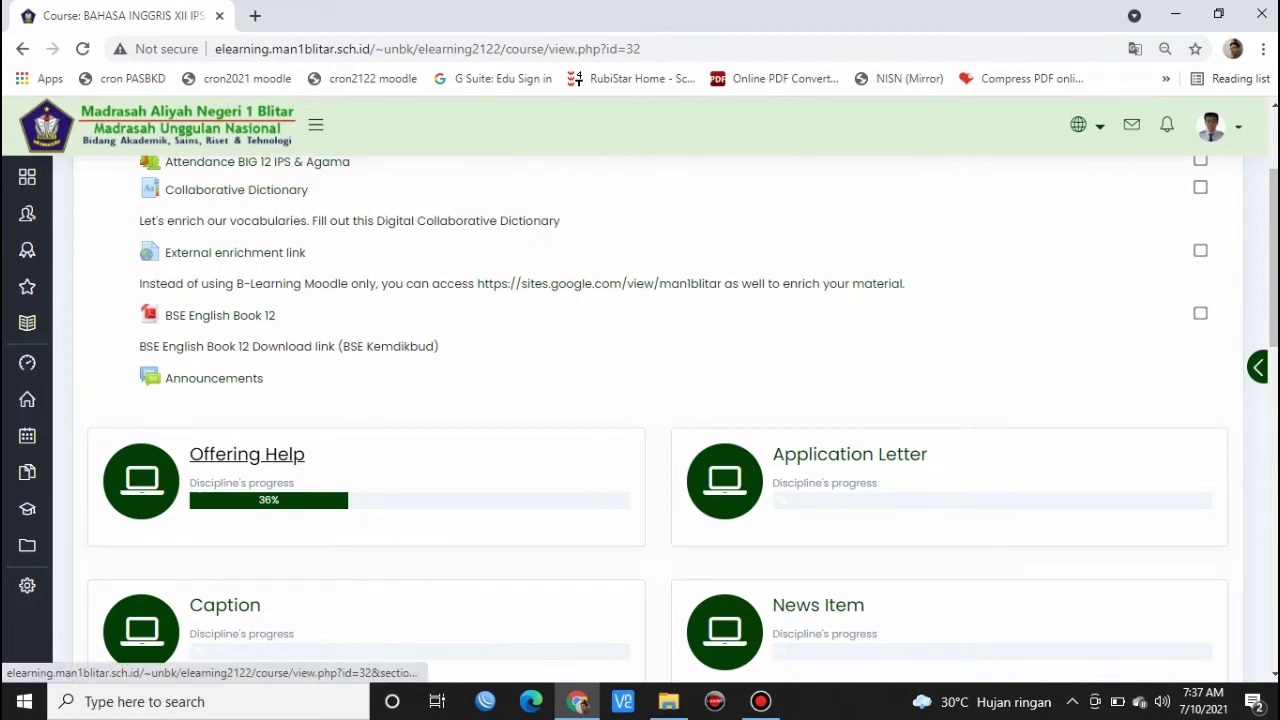
click(247, 454)
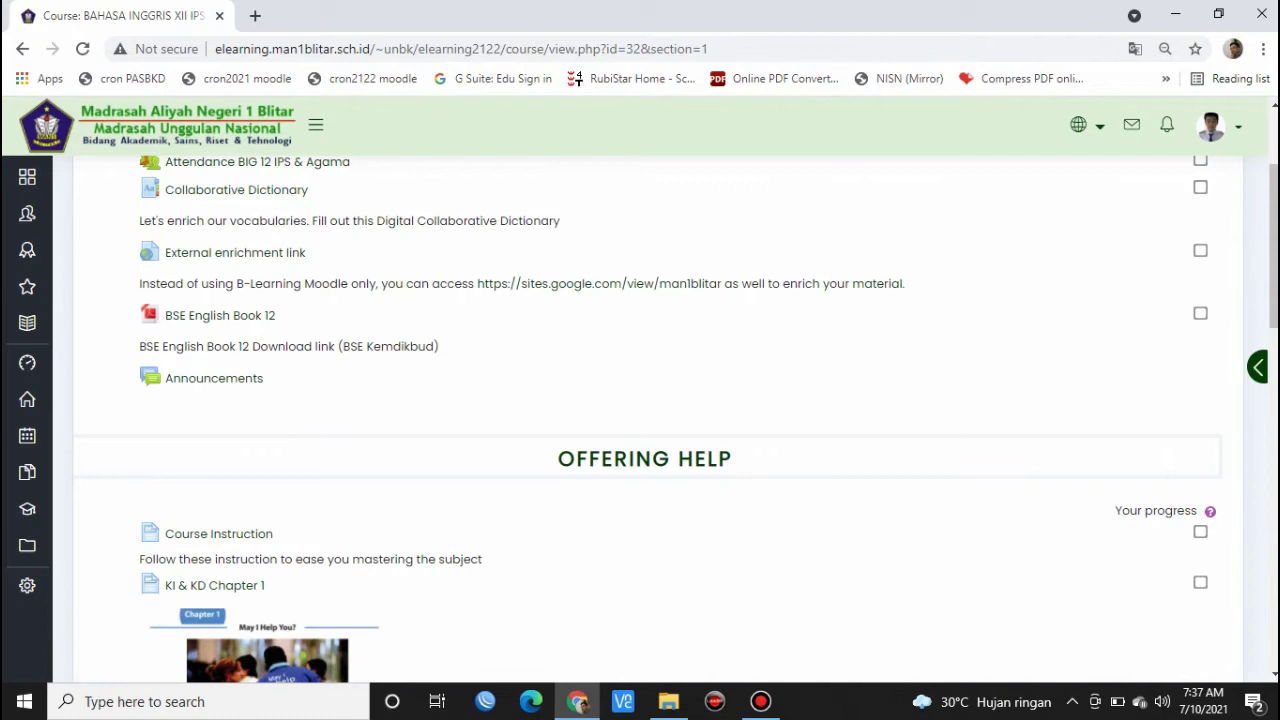
- Turn on course editing and start adding an activity to Offering Help
scroll(646, 420, up, 2)
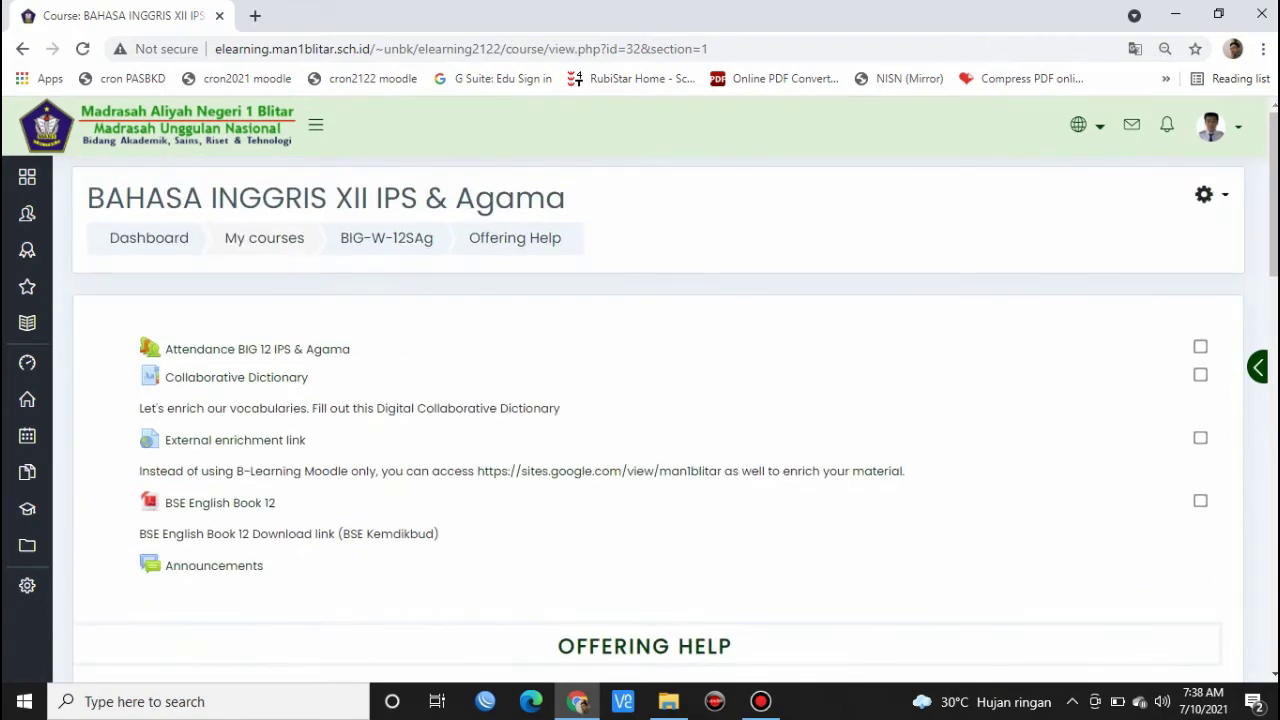
click(1210, 194)
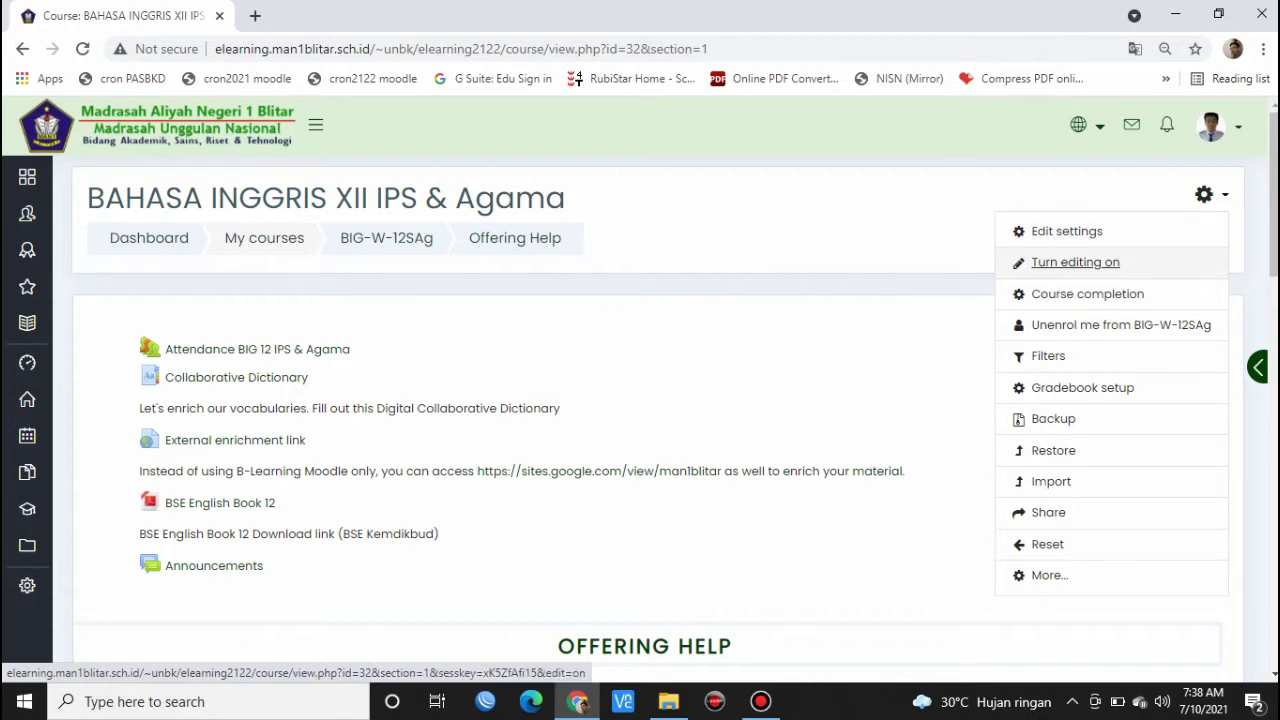
click(1075, 262)
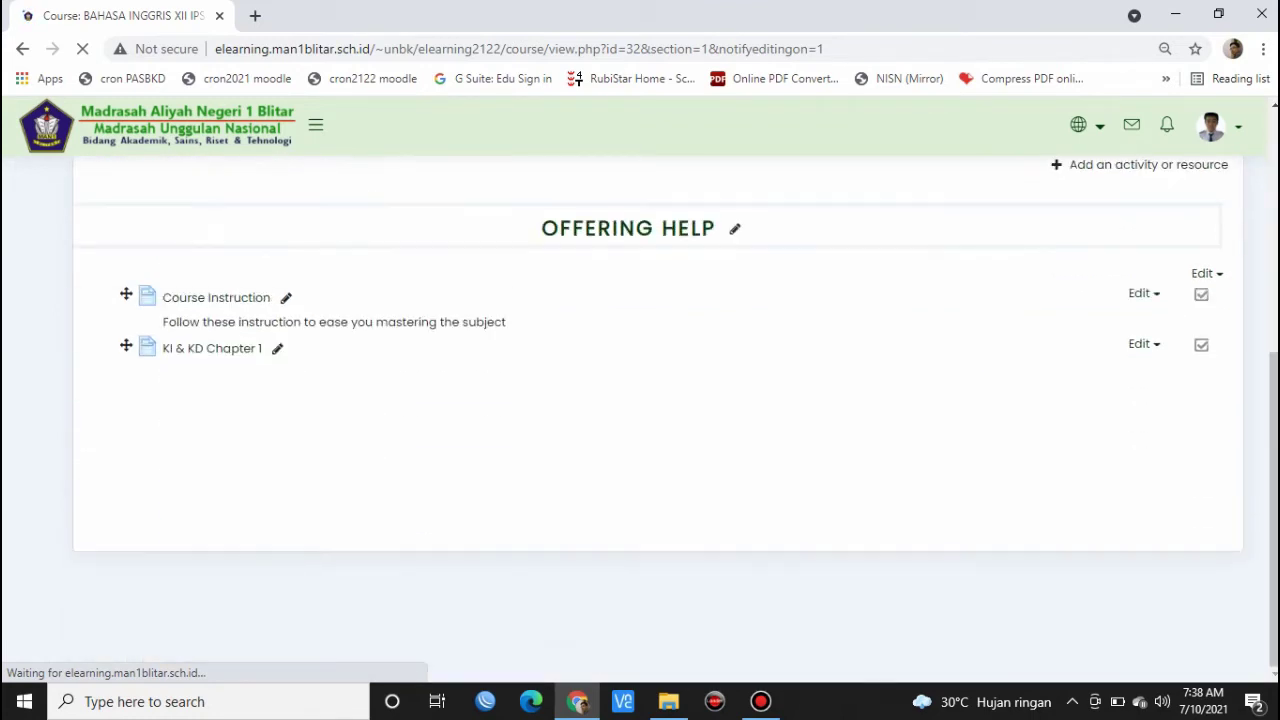
scroll(640, 416, down, 2)
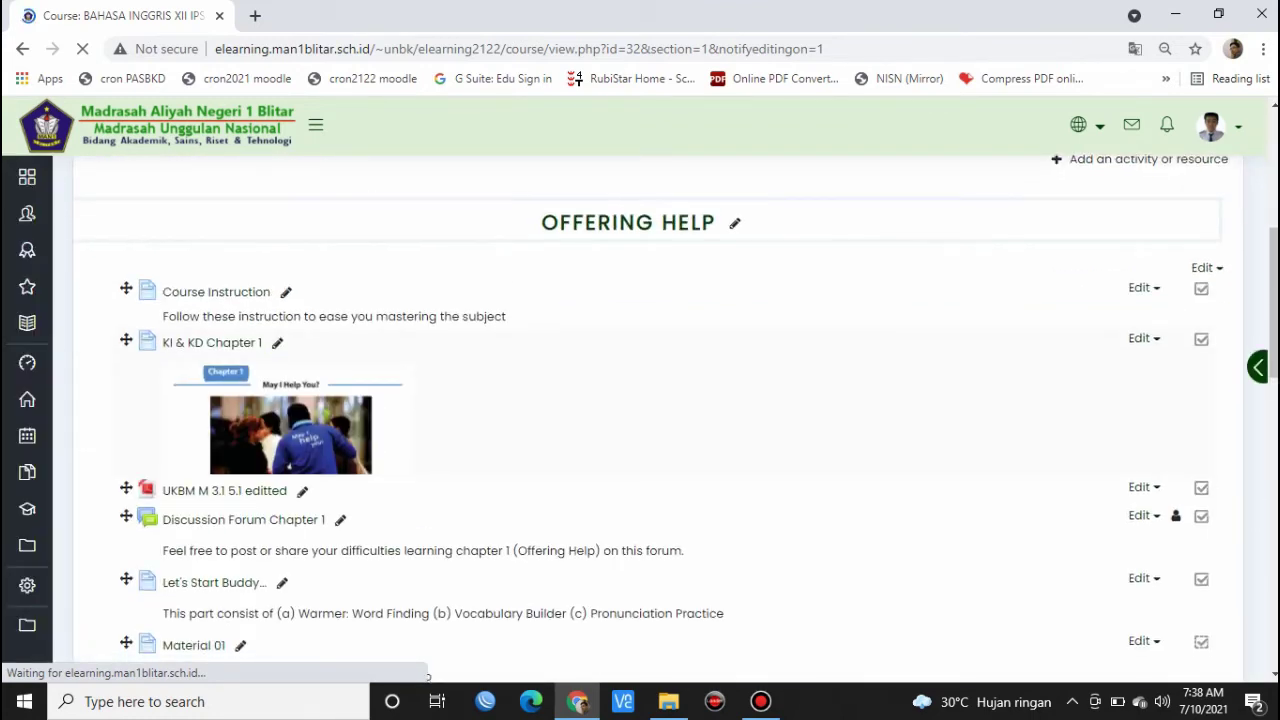
scroll(640, 416, down, 4)
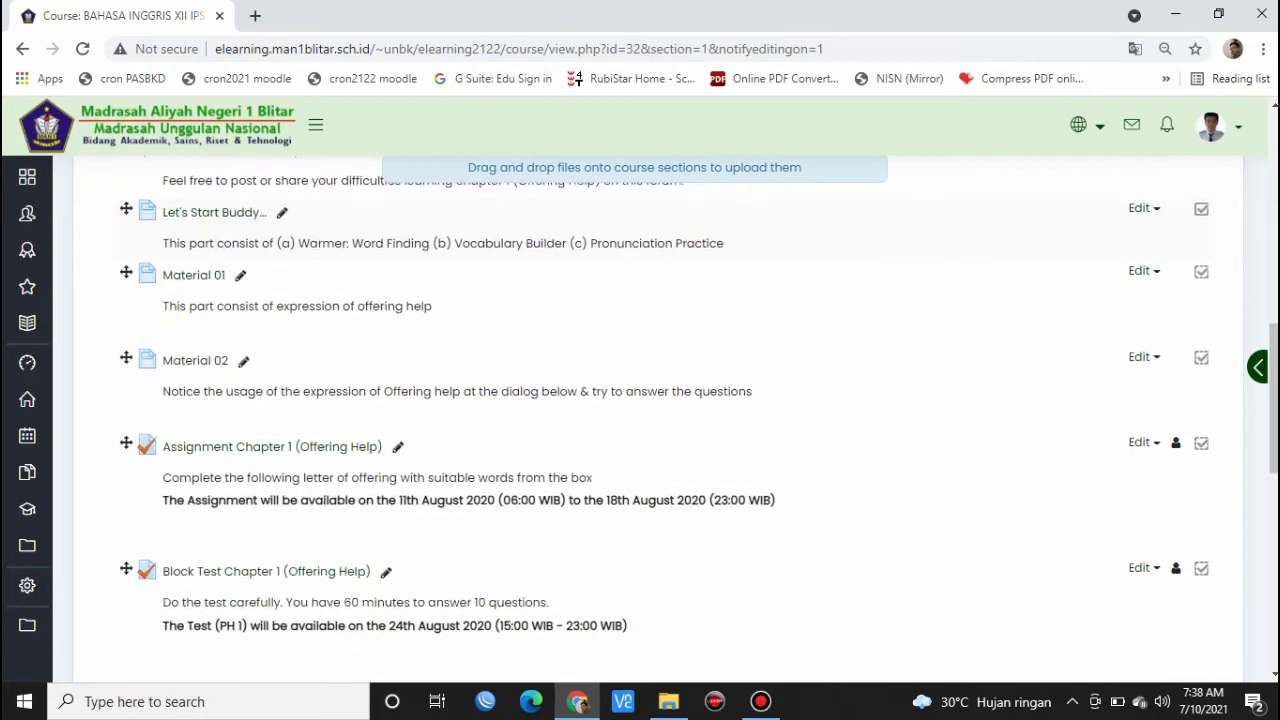
scroll(640, 416, down, 3)
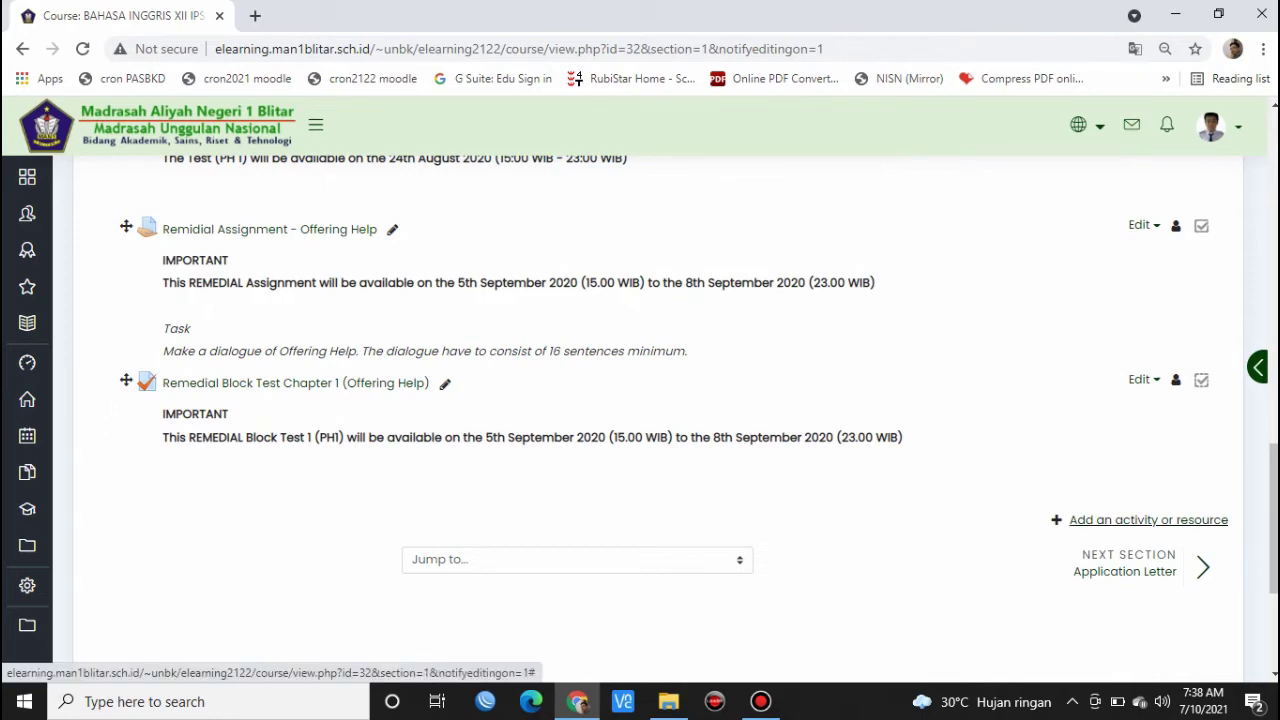
click(1148, 519)
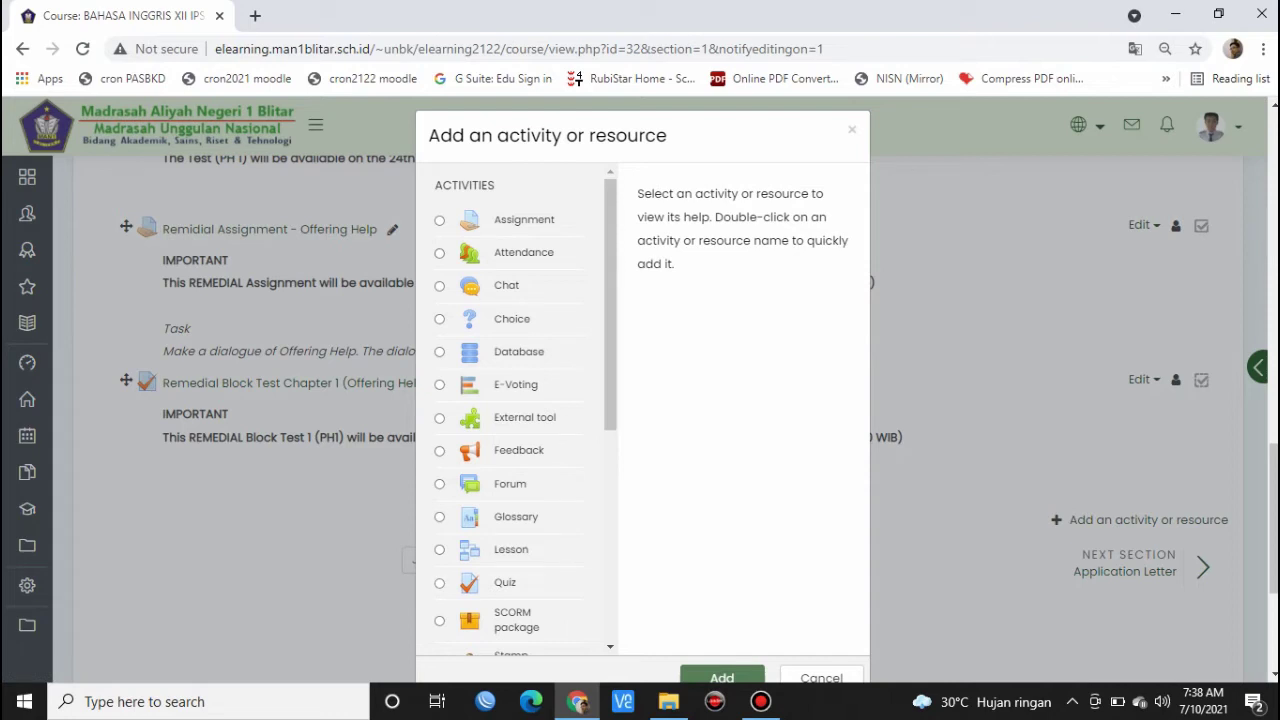
- Create quiz PH 1 described 'This quiz will be available on July 15th', shown on the course page
click(440, 583)
click(722, 676)
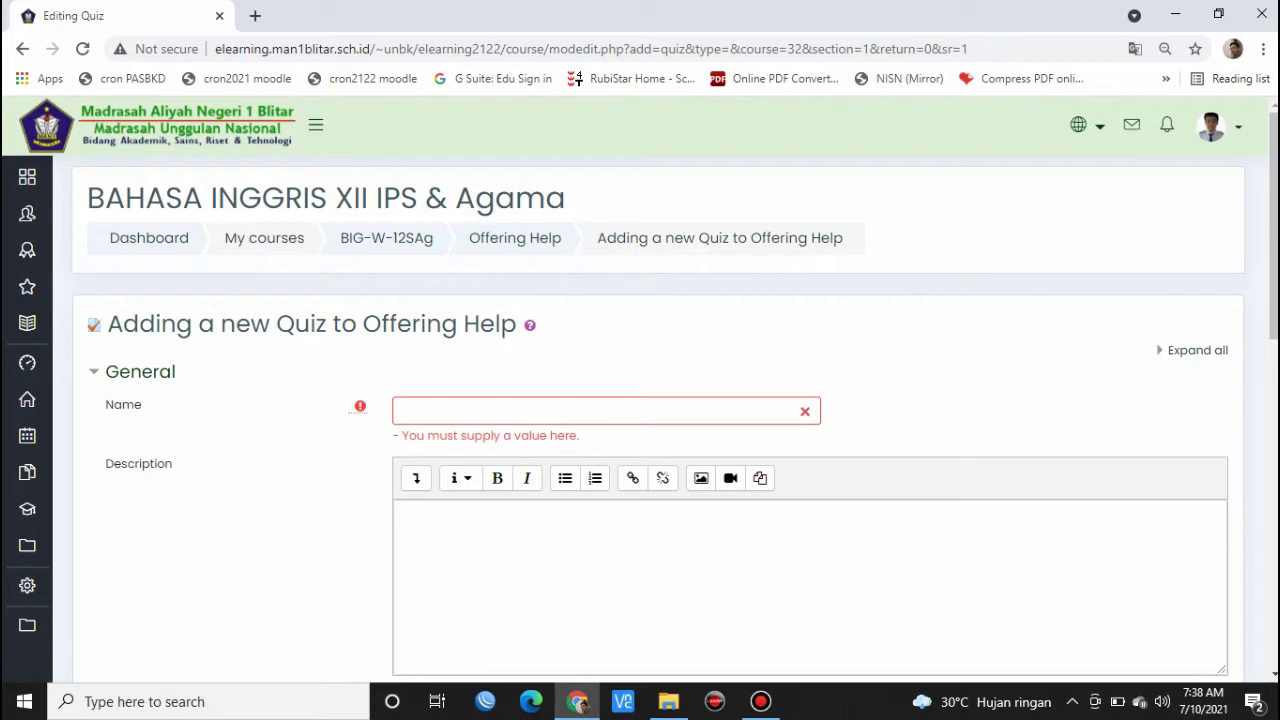
text(PH 1)
click(404, 514)
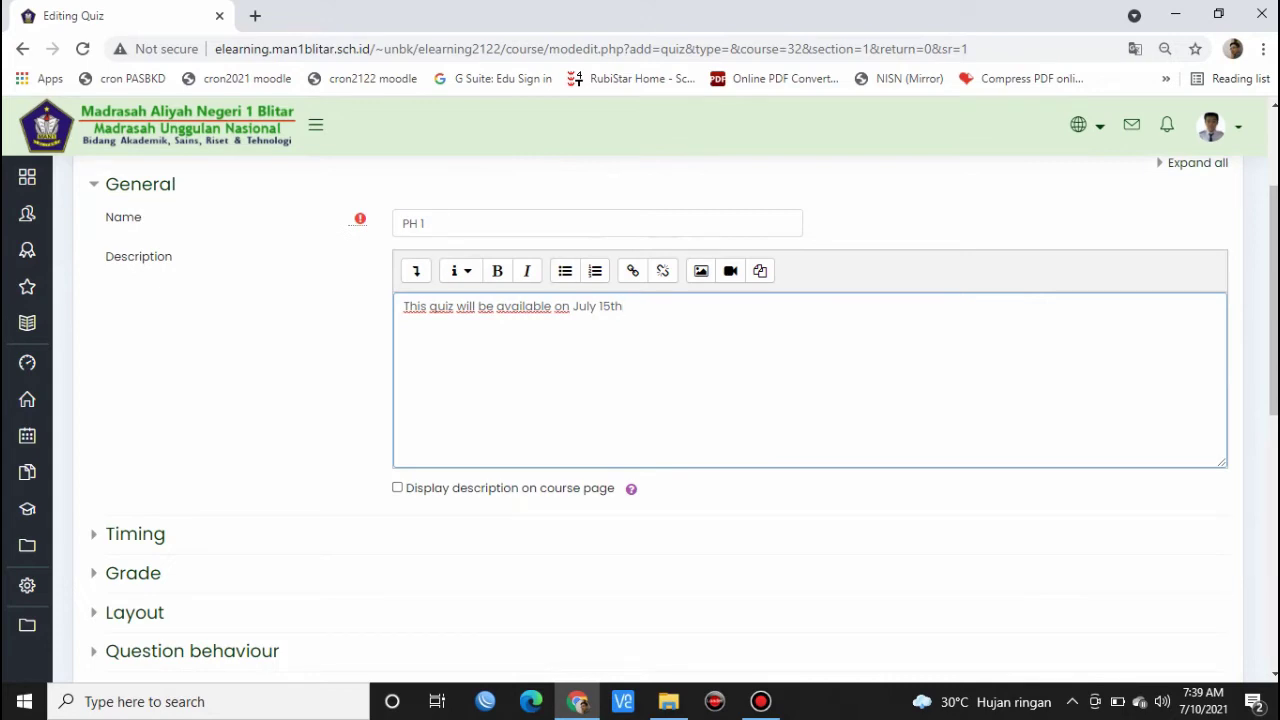
click(398, 488)
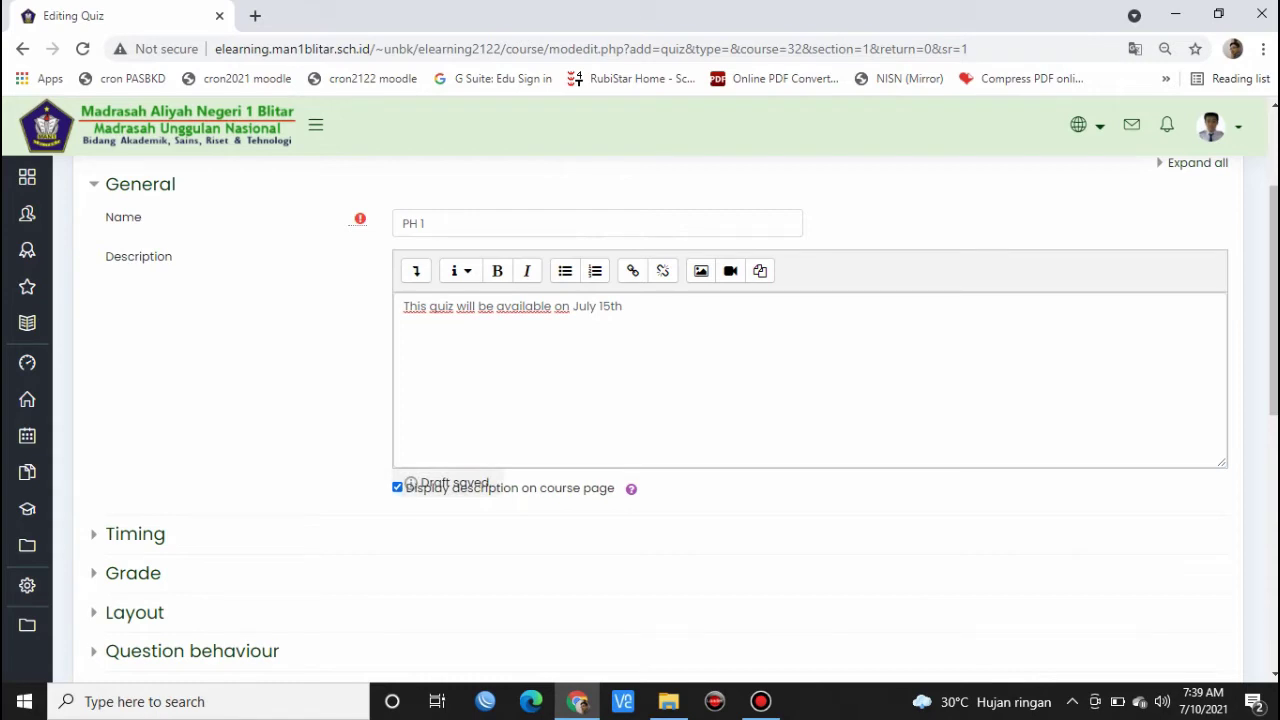
scroll(683, 412, down, 1)
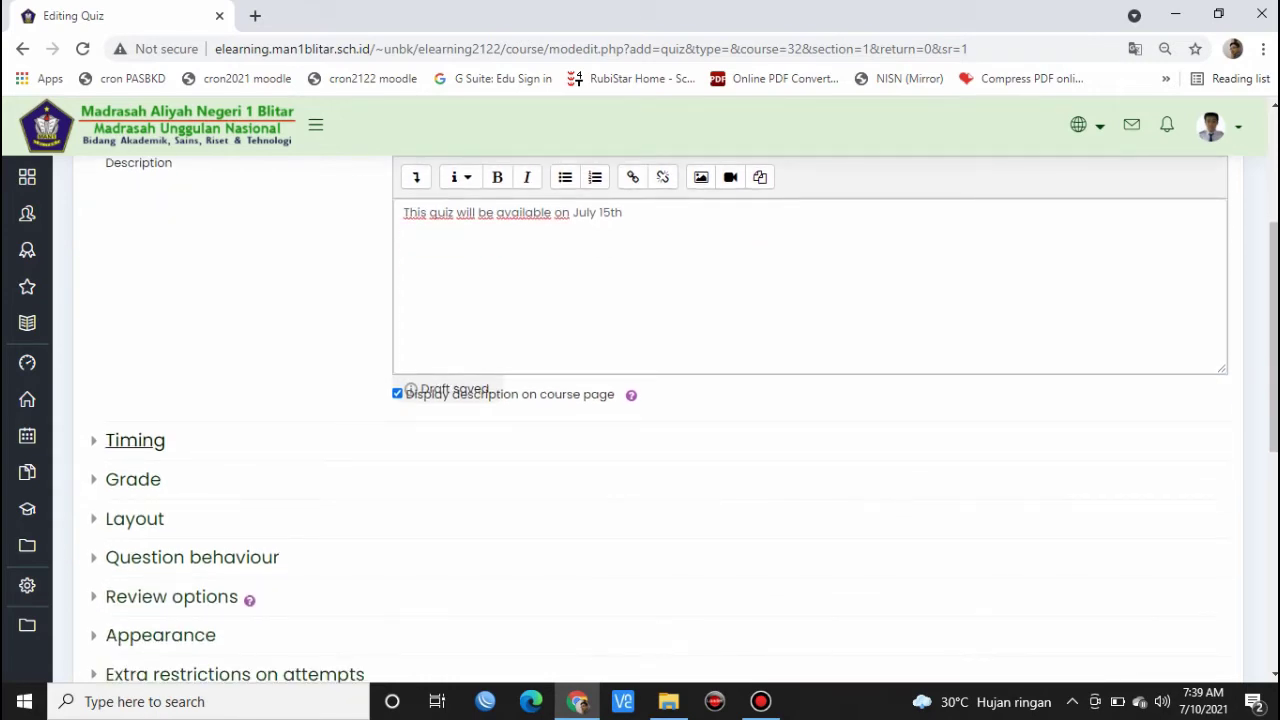
click(135, 440)
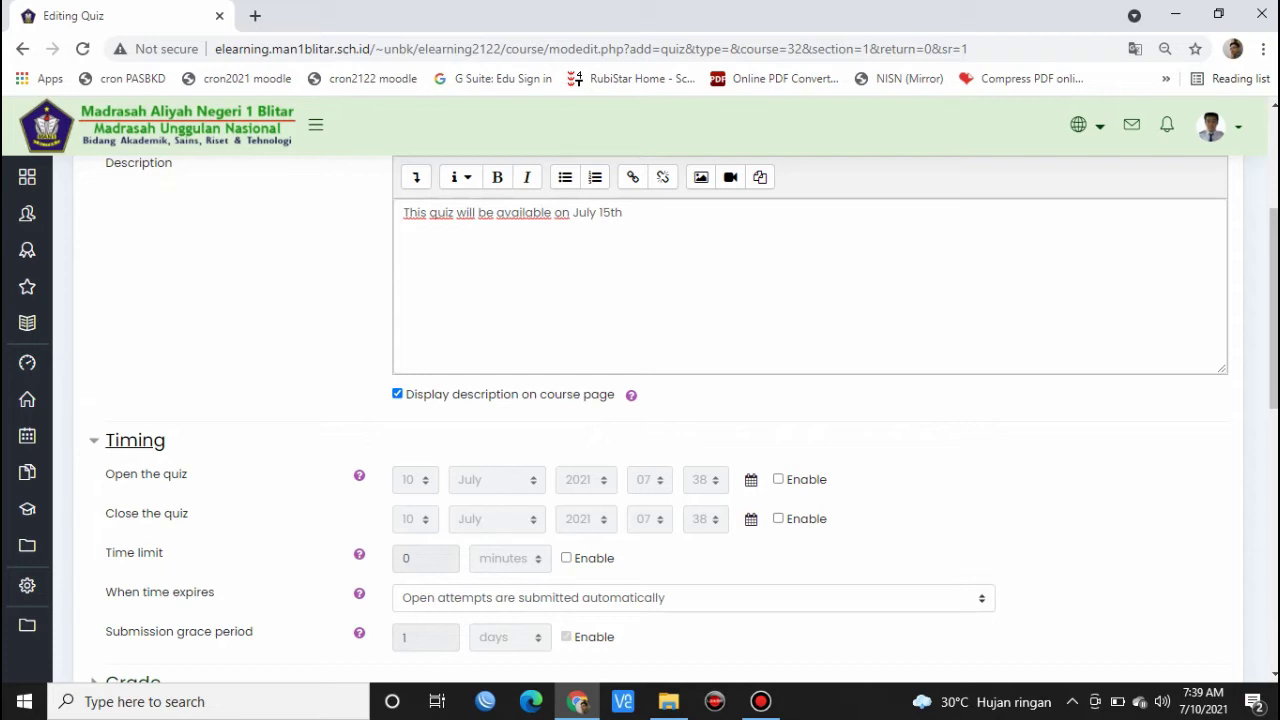
- Enable opening and closing dates, with the quiz closing 11 July 2021 at 21:38
click(778, 480)
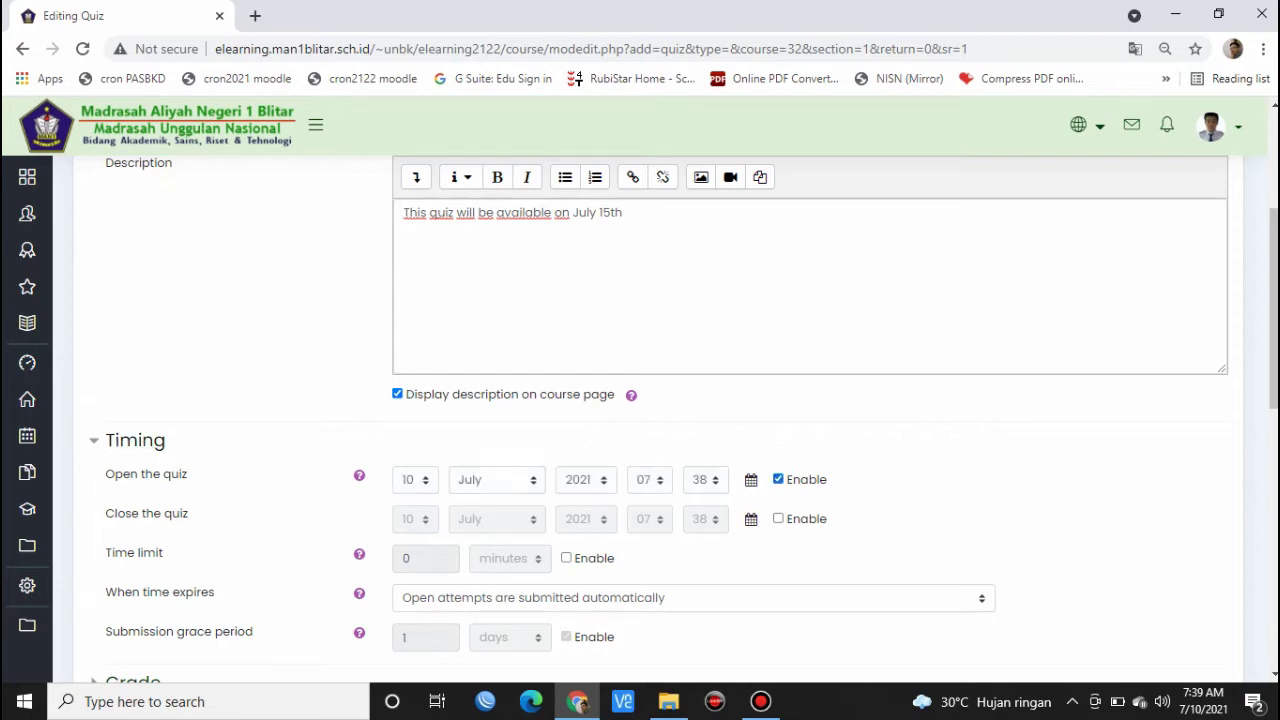
click(778, 519)
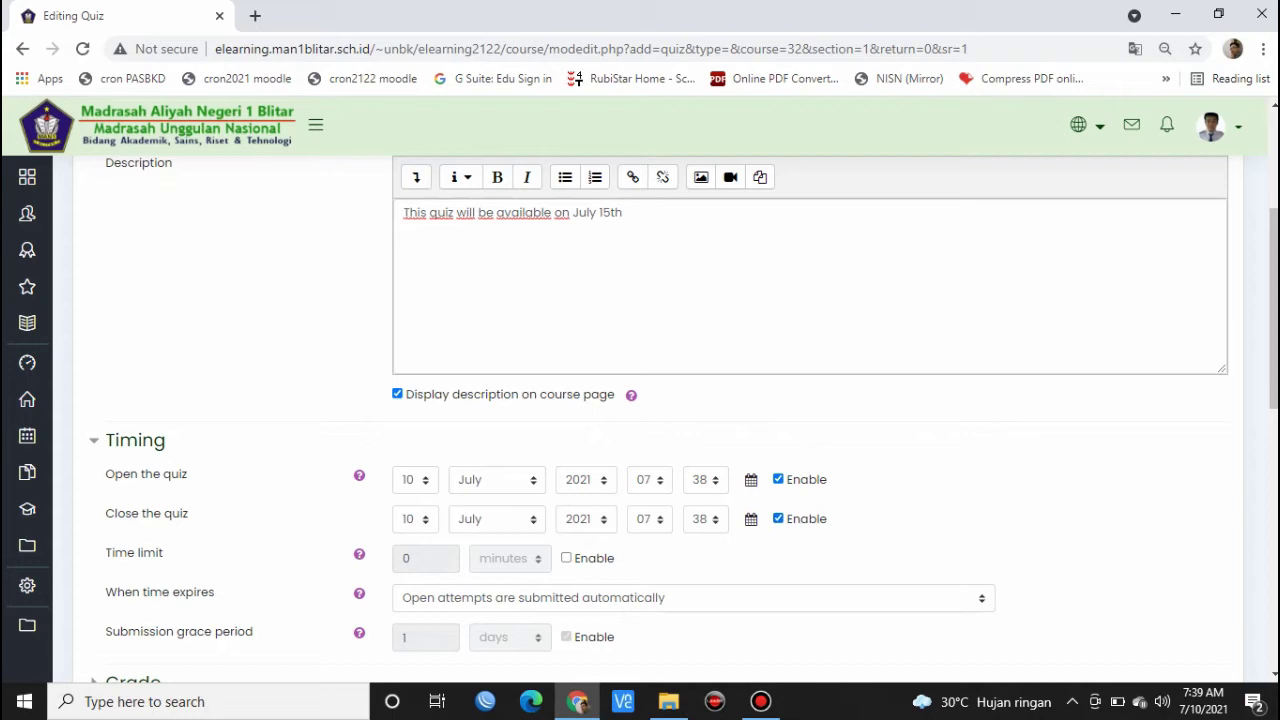
click(416, 519)
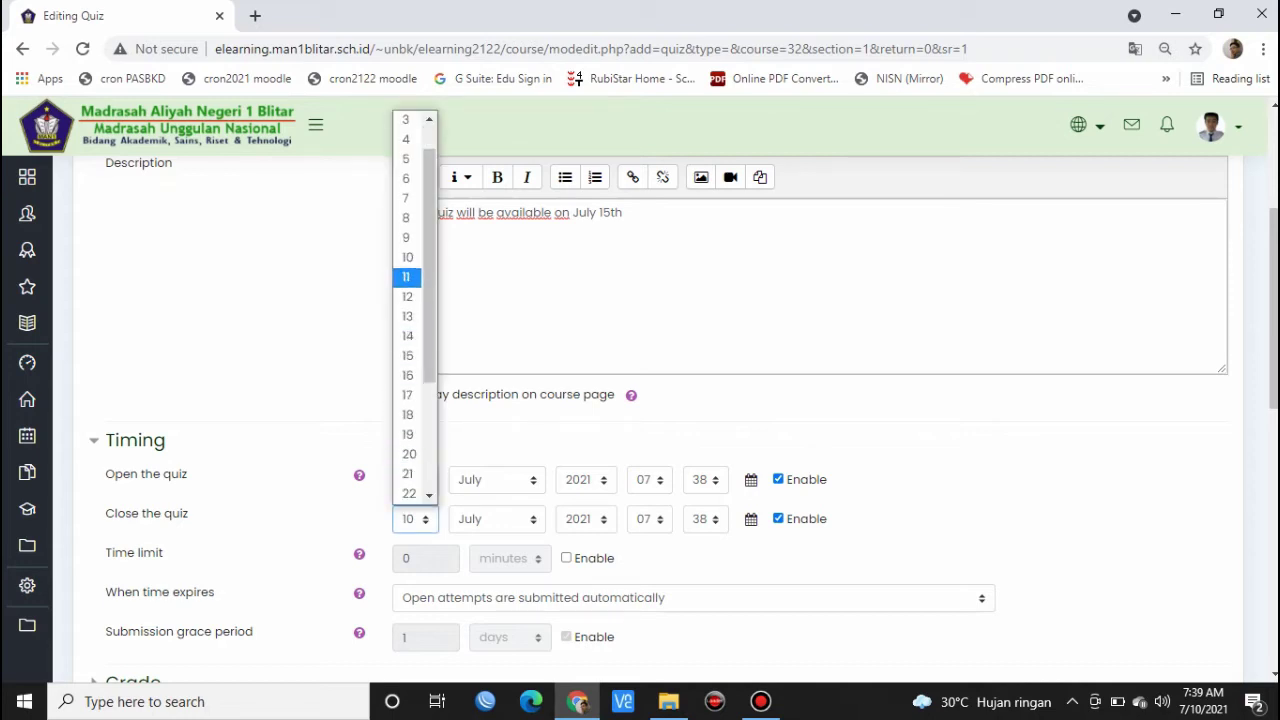
click(407, 277)
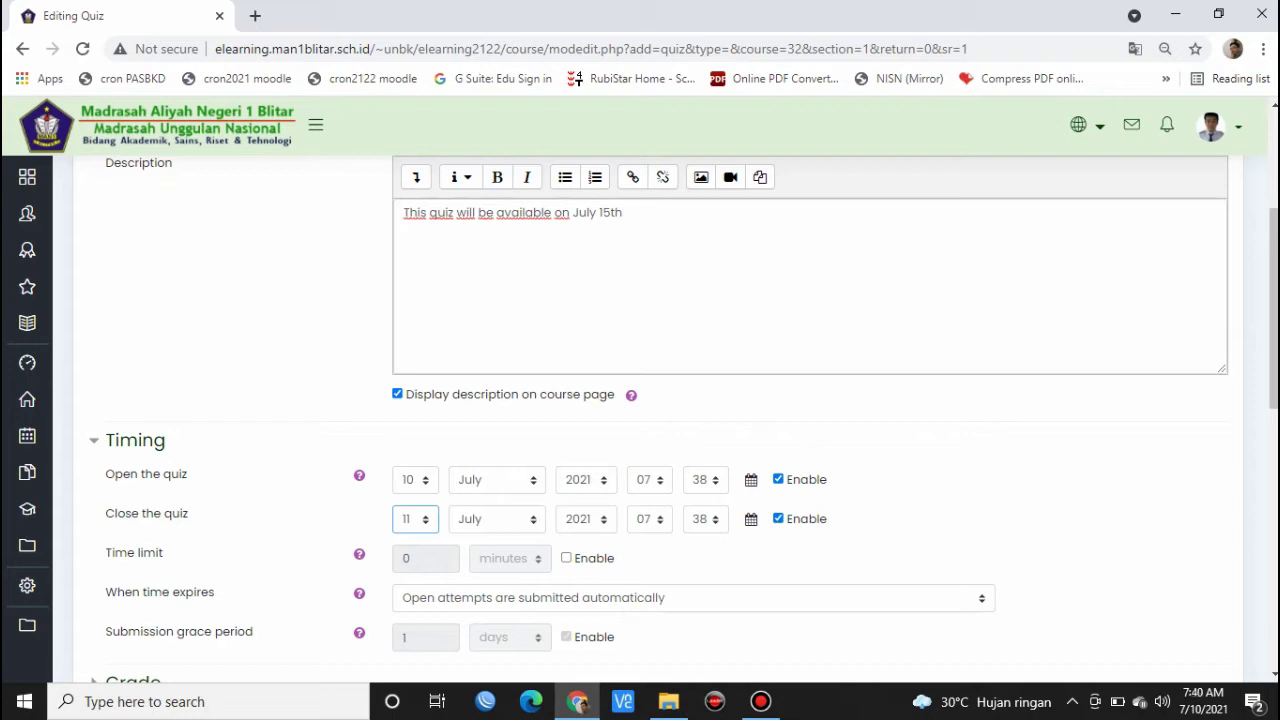
click(649, 519)
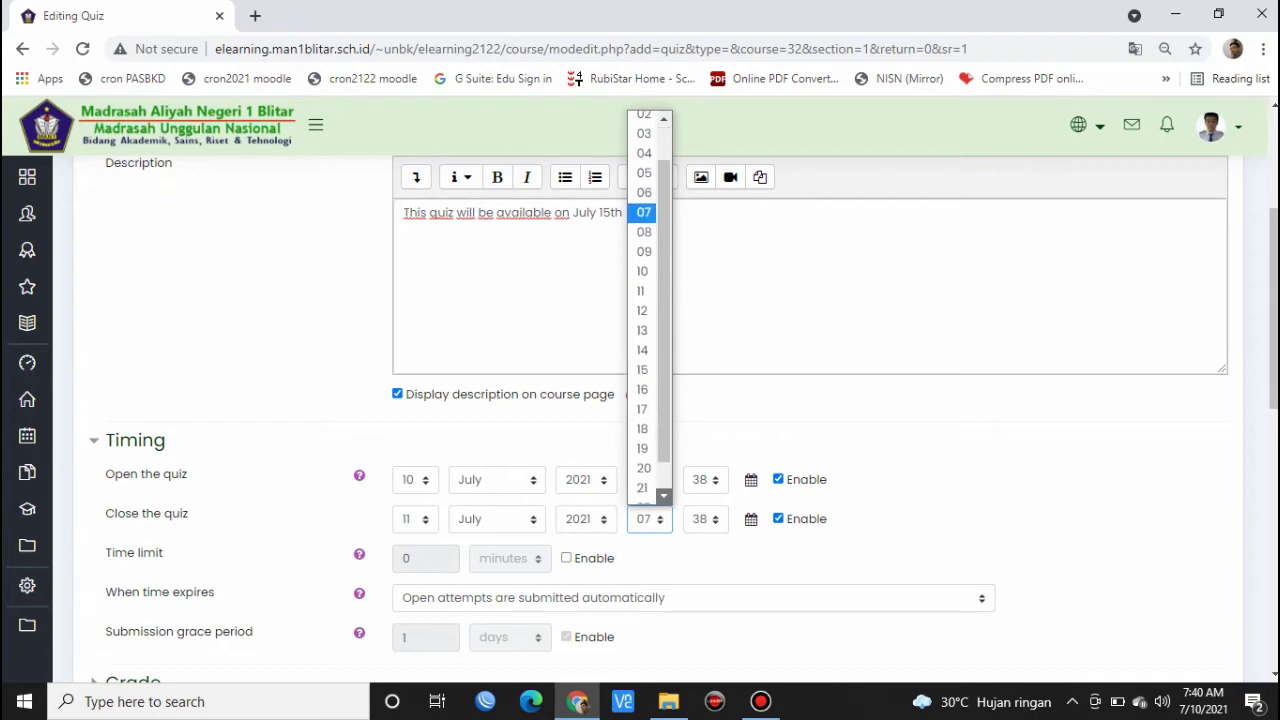
click(664, 496)
click(642, 458)
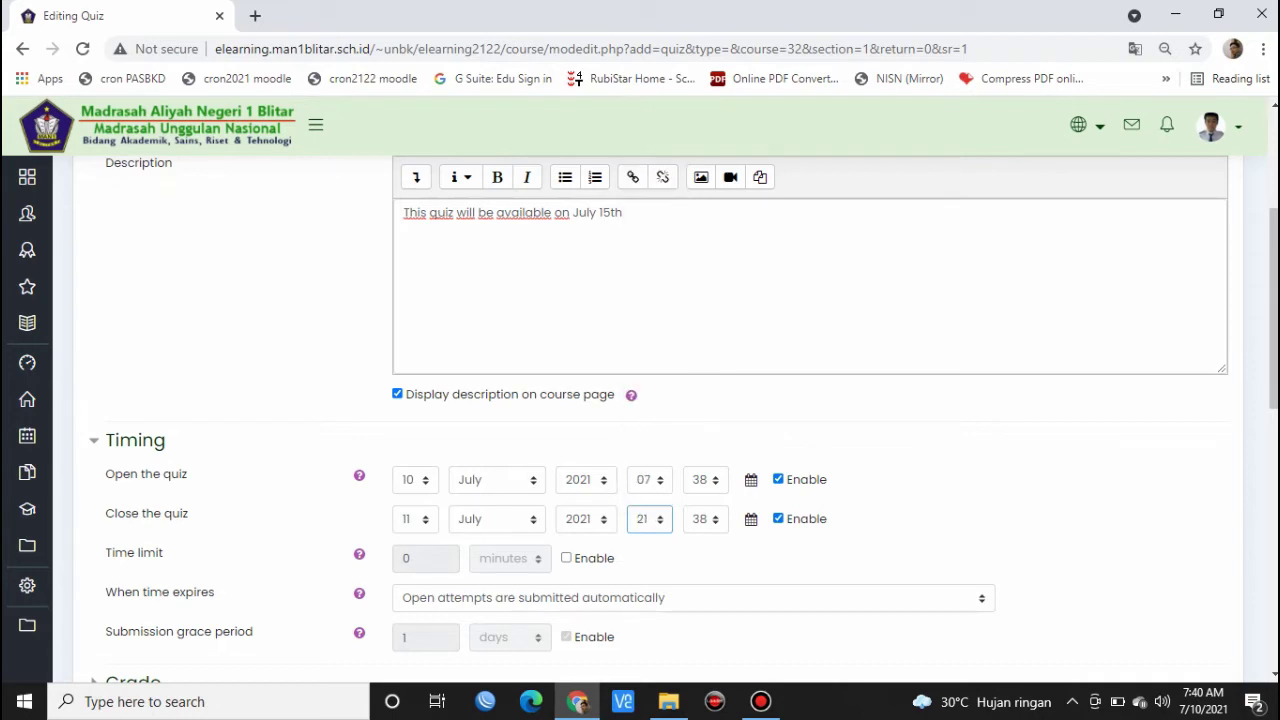
- Enable a 60-minute time limit for the quiz
scroll(648, 430, down, 1)
scroll(665, 418, down, 2)
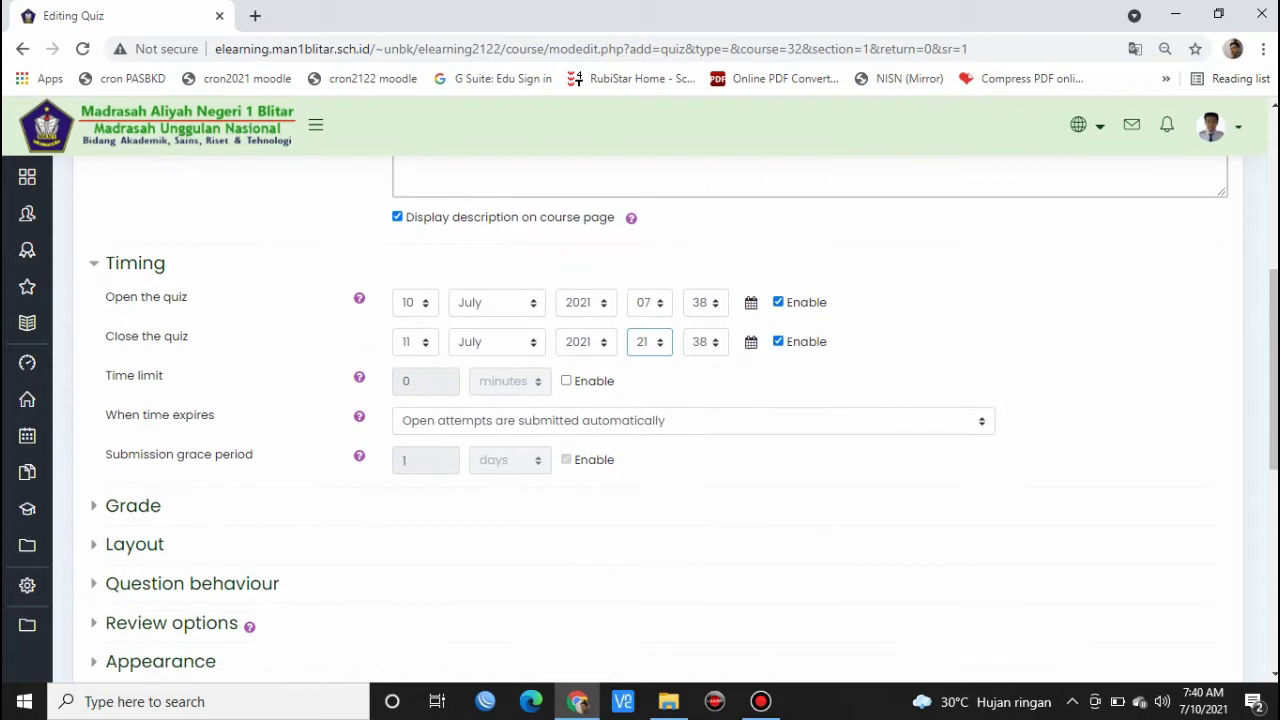
click(566, 370)
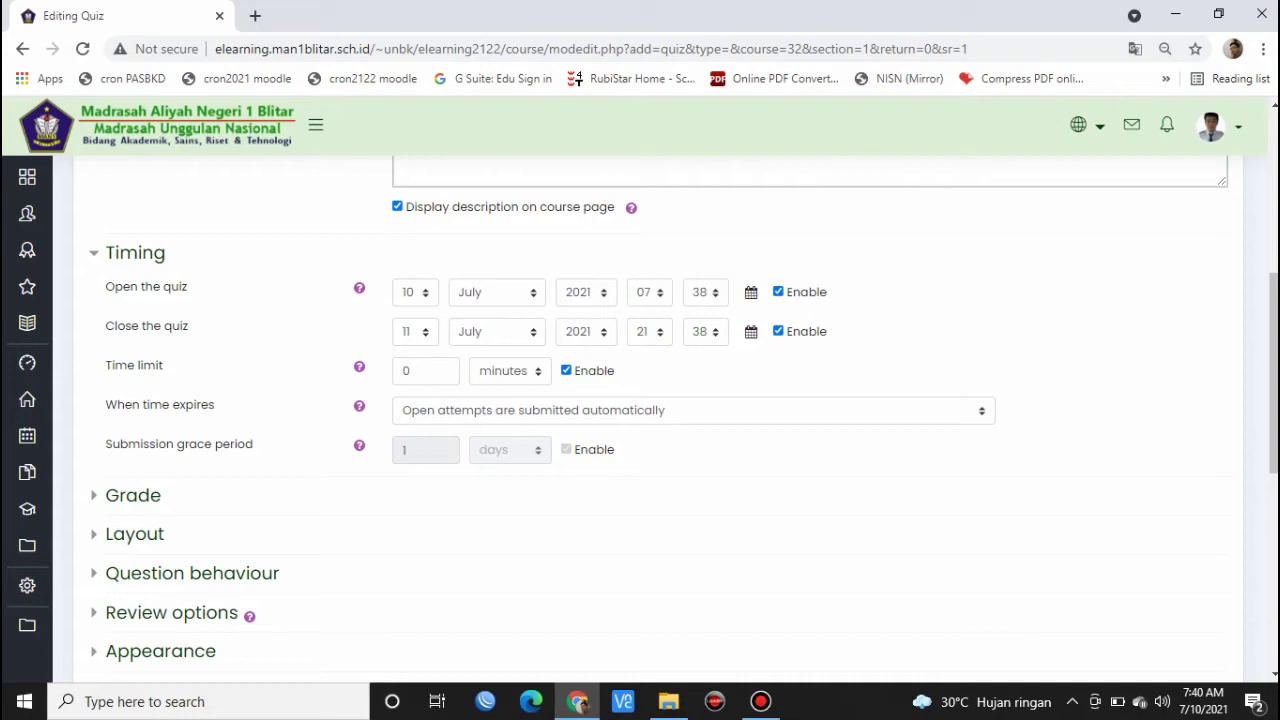
click(566, 370)
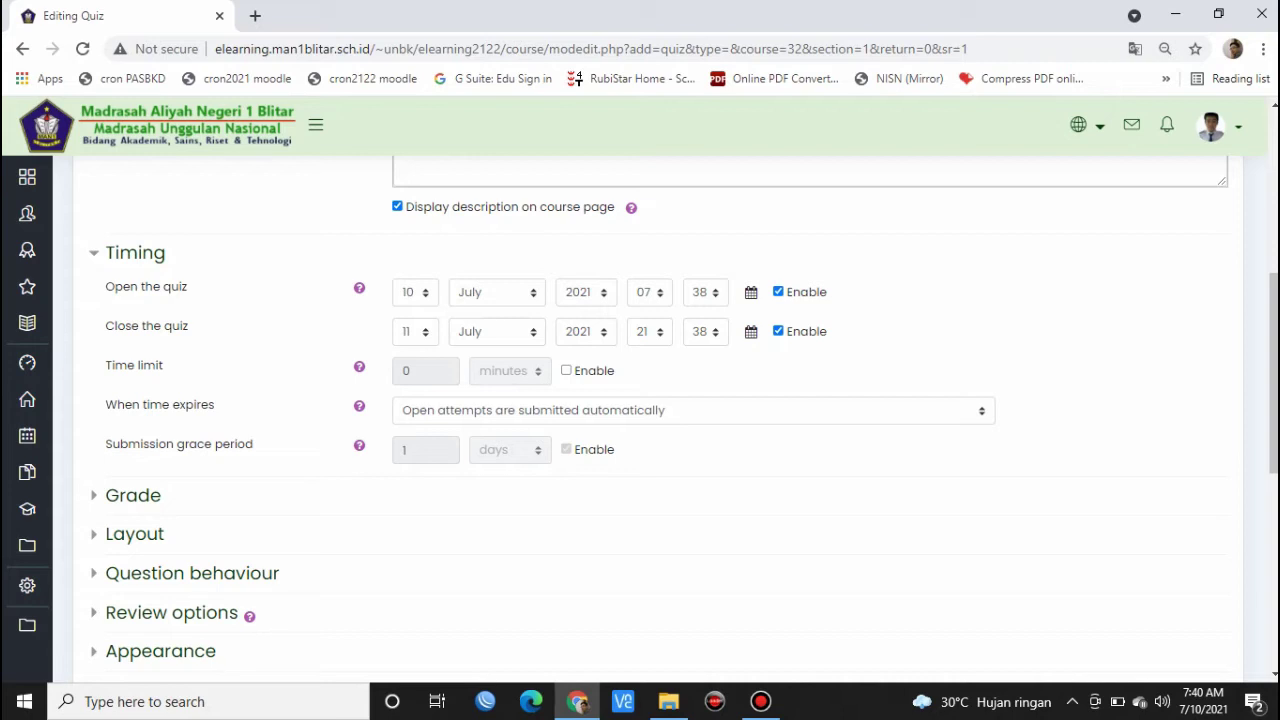
click(567, 371)
click(404, 371)
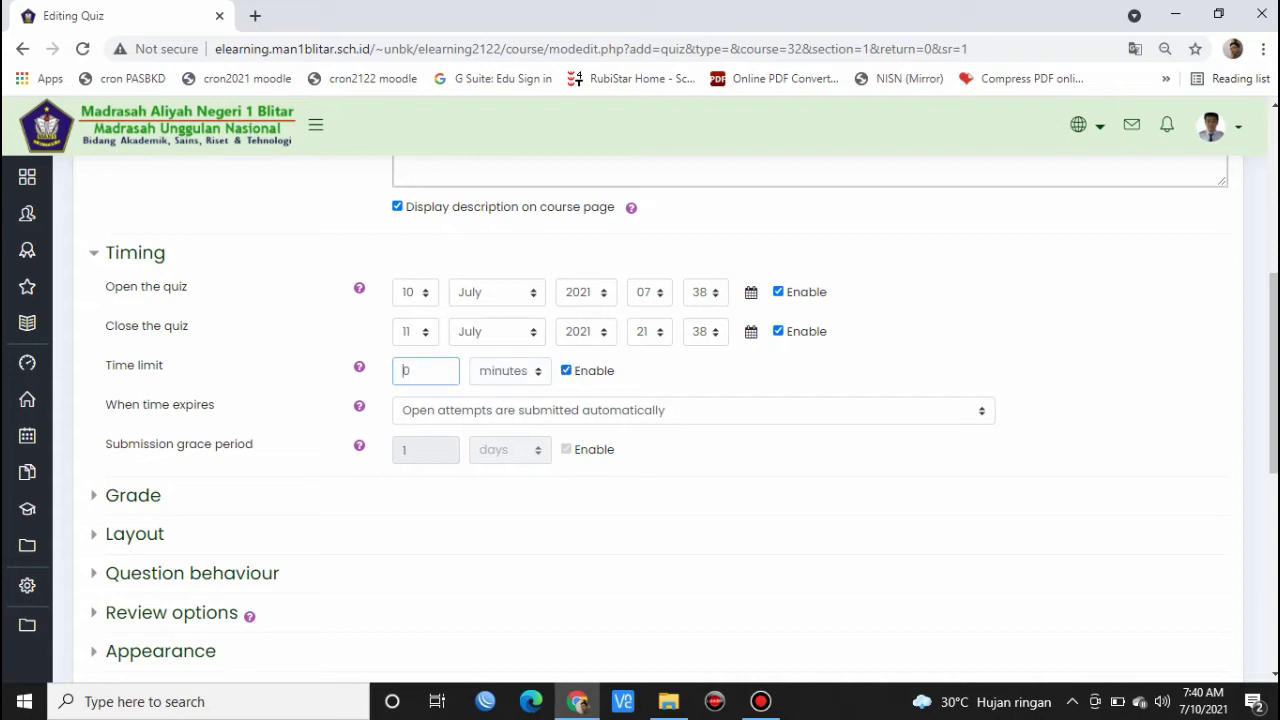
text(6)
click(716, 377)
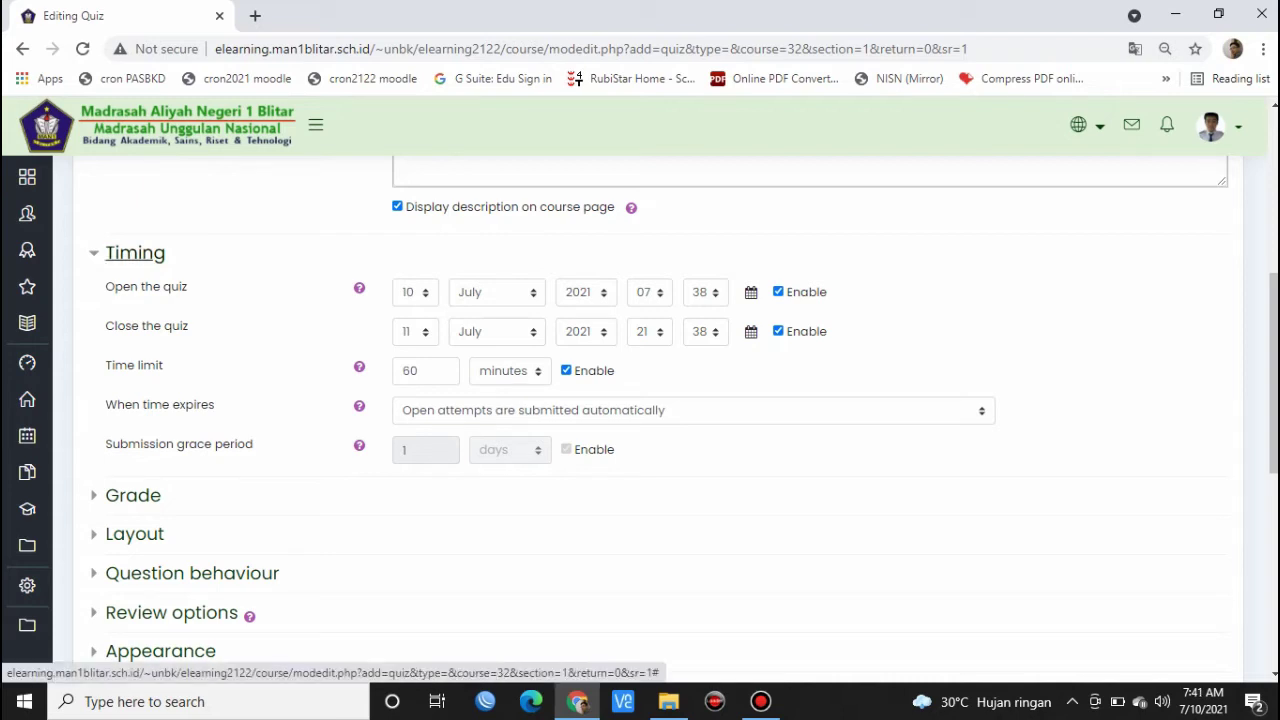
- Set the grade to pass to 76 and allow only 1 attempt
click(135, 253)
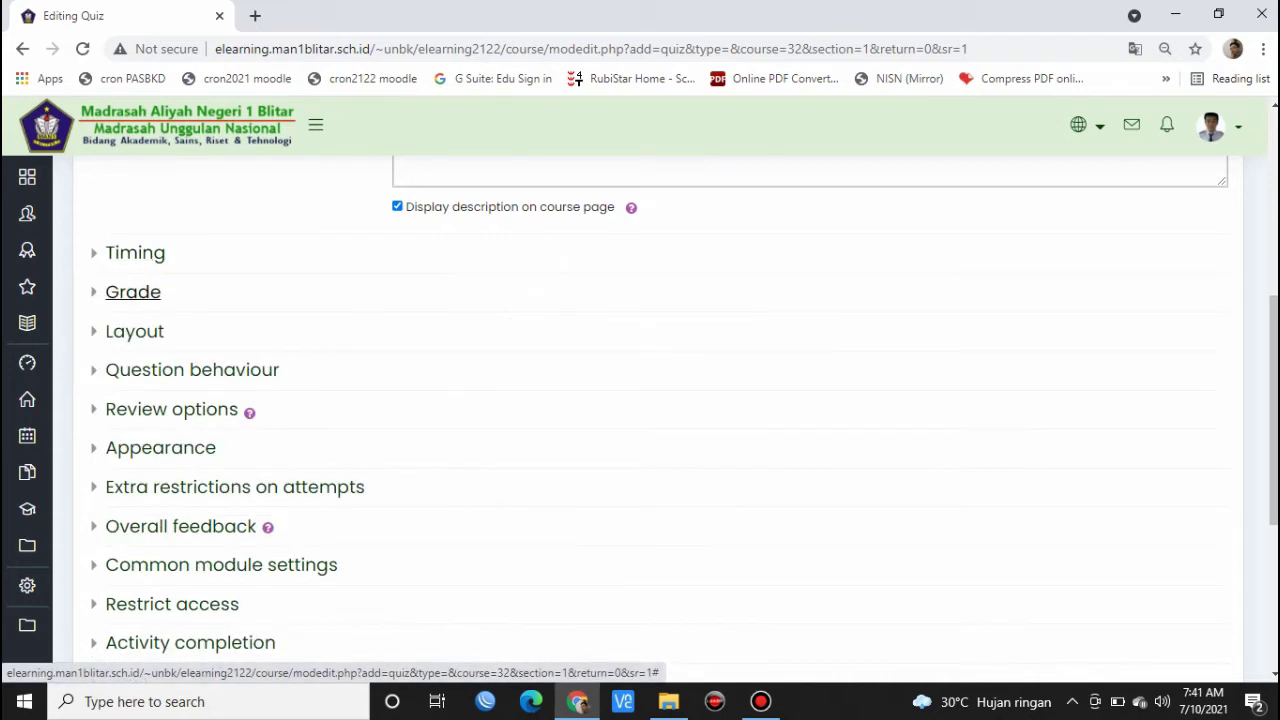
click(133, 291)
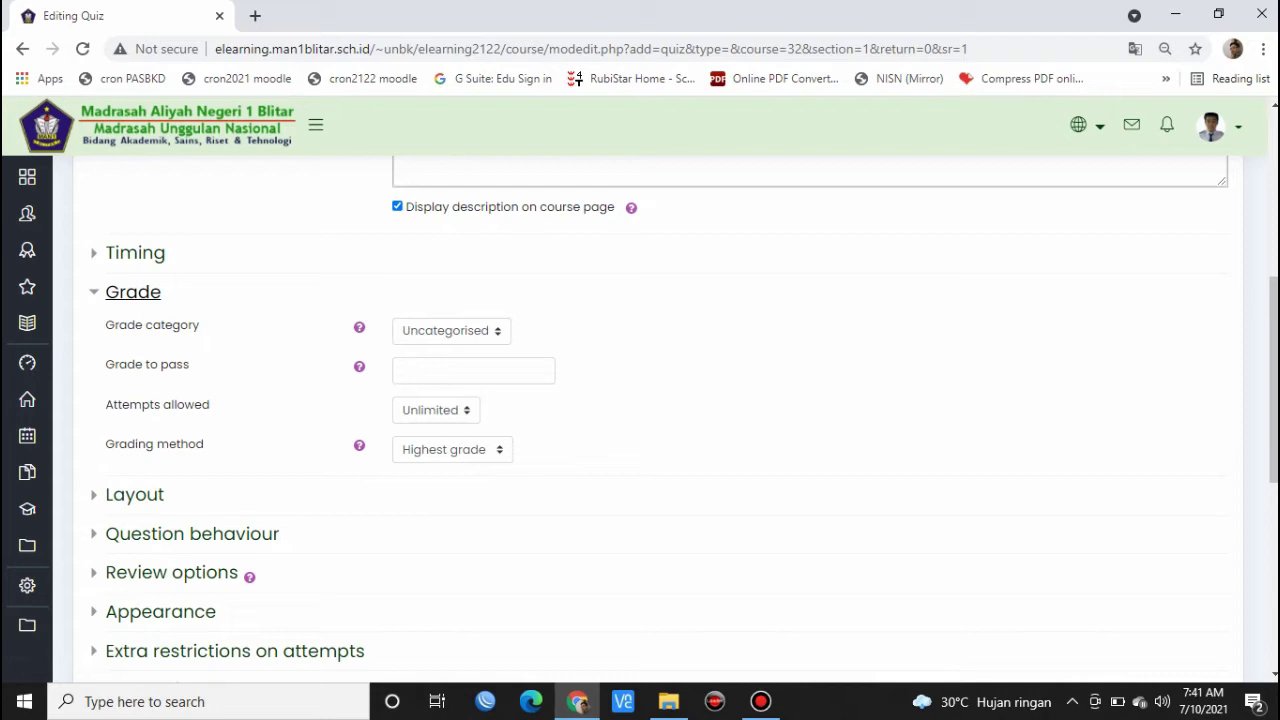
click(473, 371)
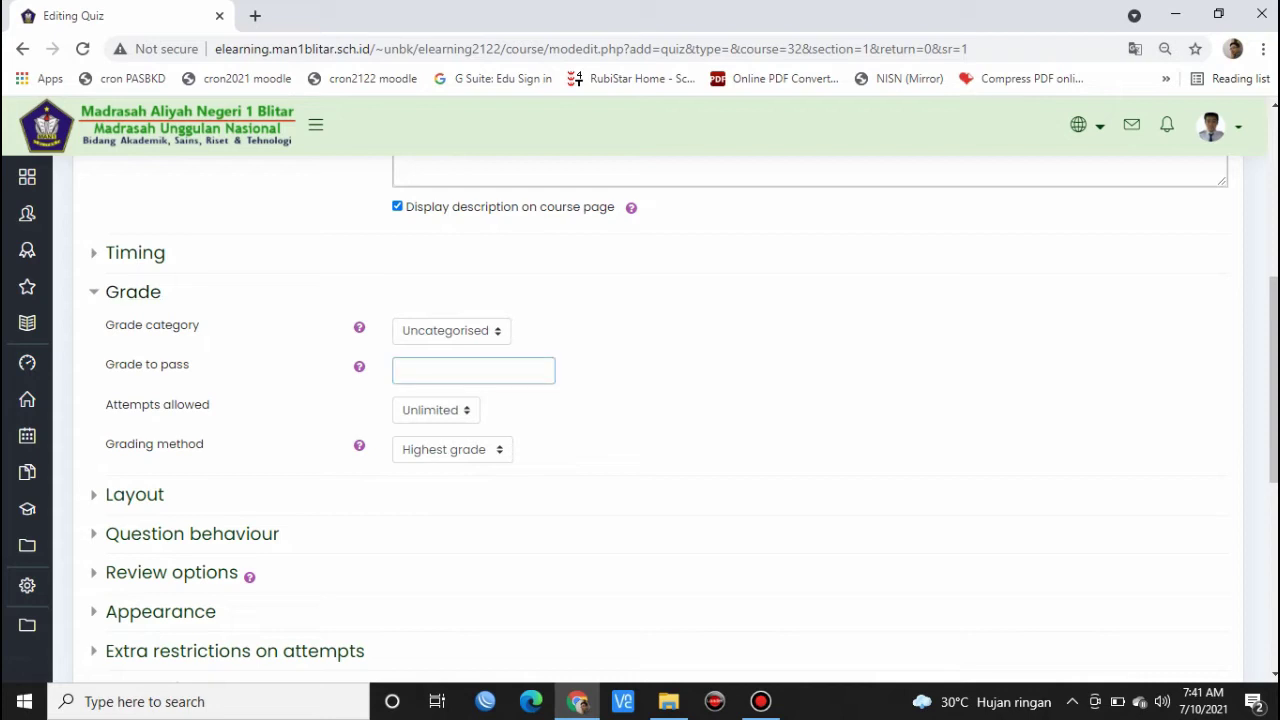
text(76)
click(436, 410)
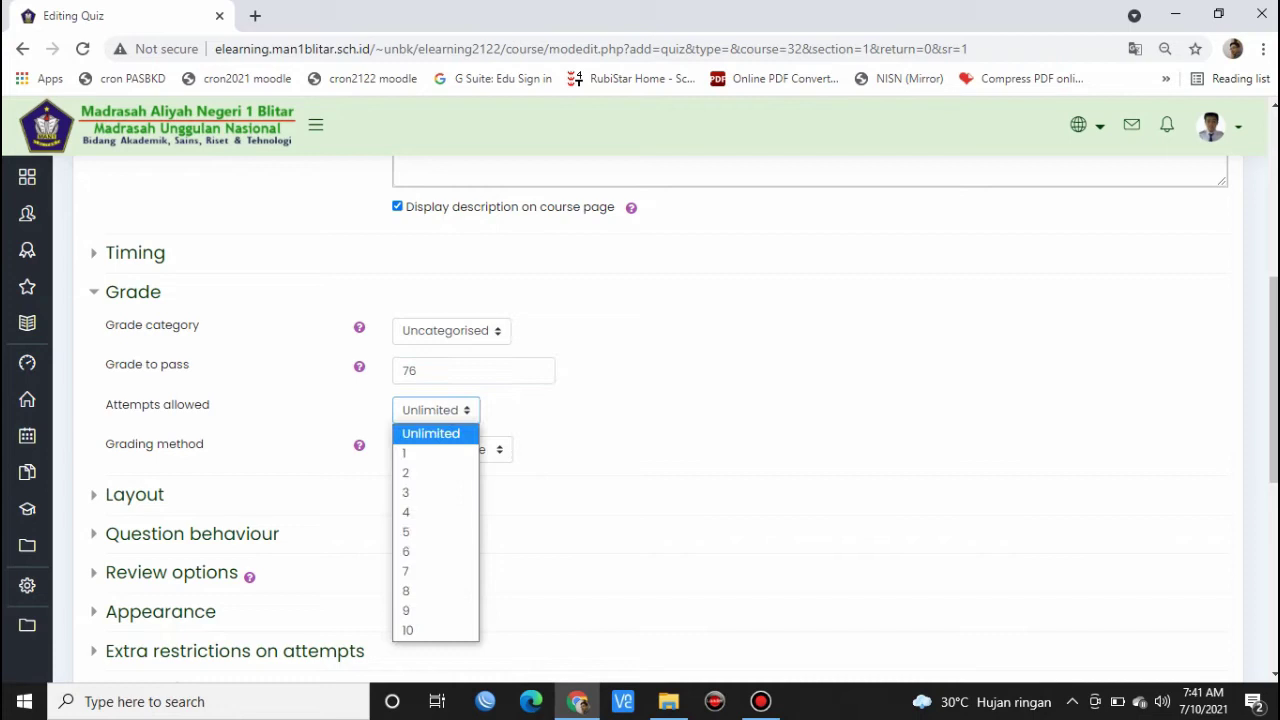
click(430, 453)
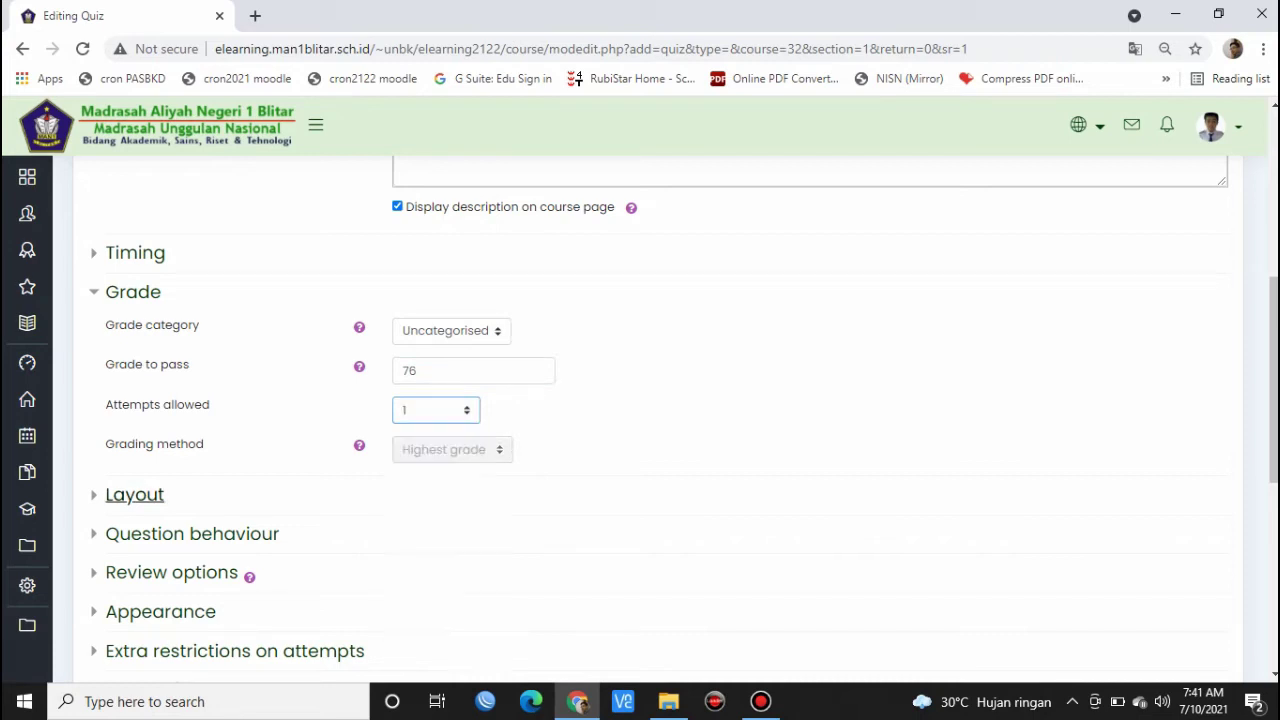
click(133, 291)
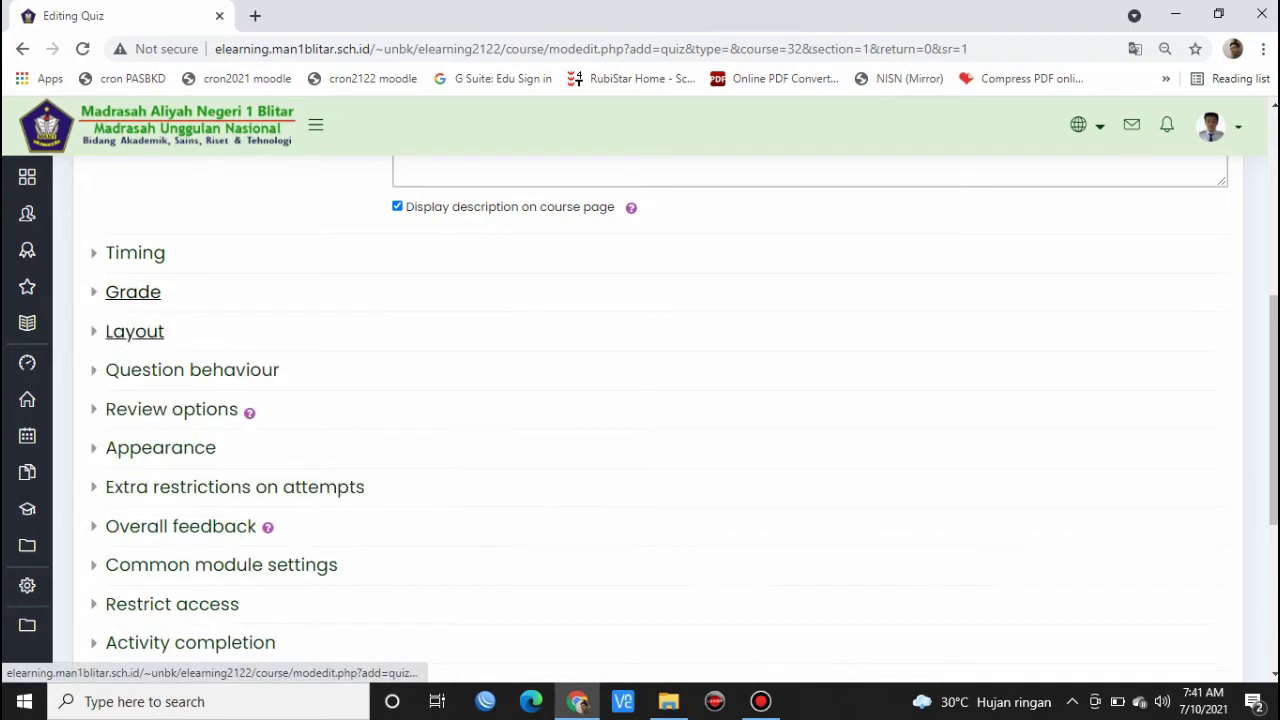
- Keep the layout at every question on a new page and reveal Question behaviour settings
click(134, 331)
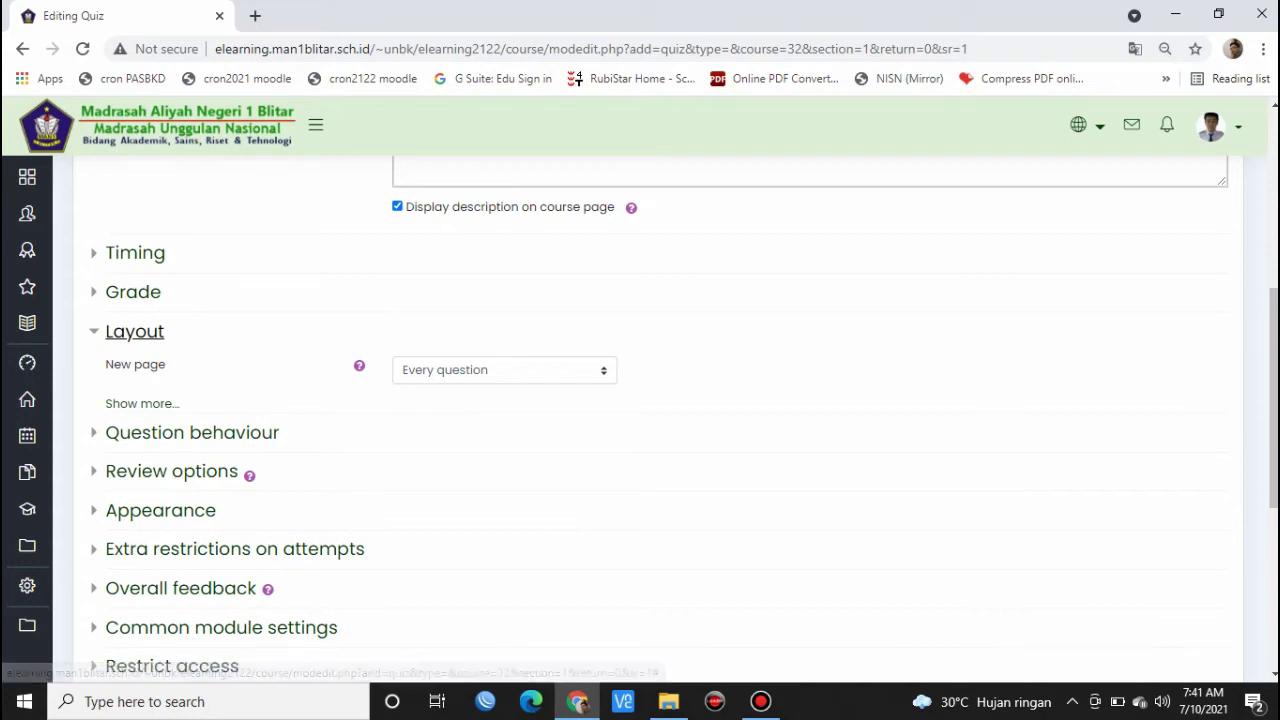
click(504, 370)
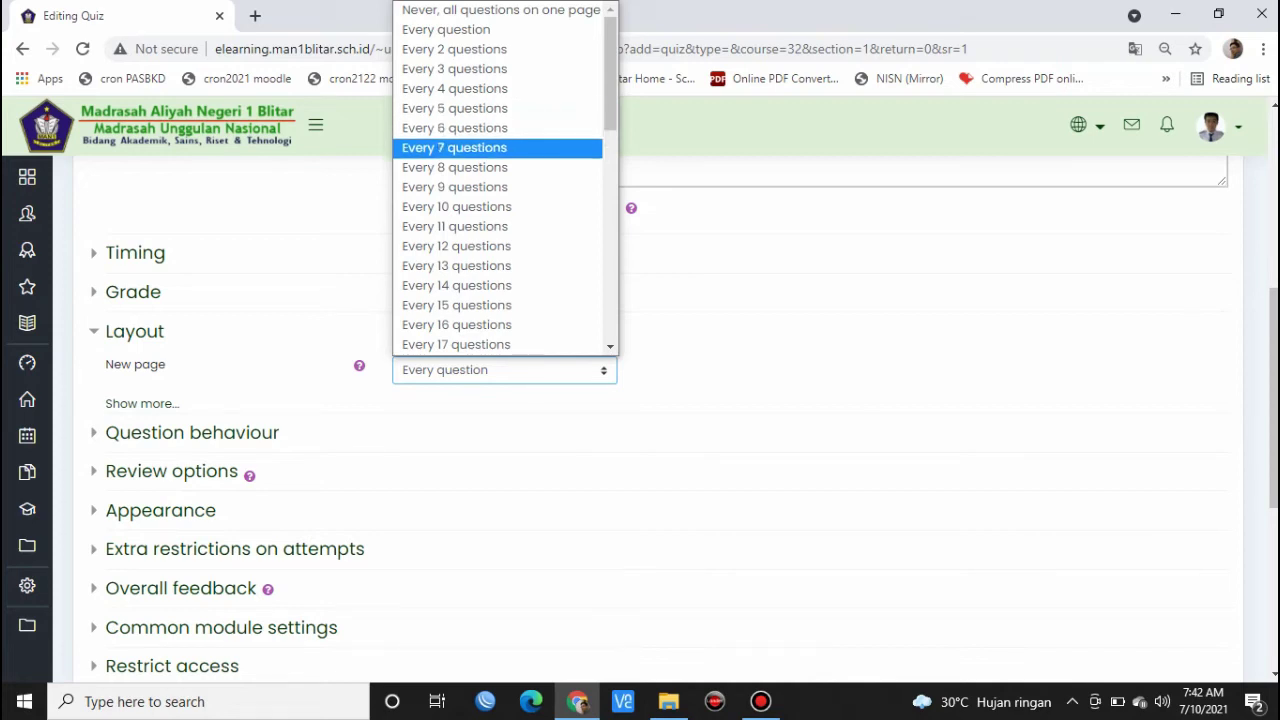
click(700, 250)
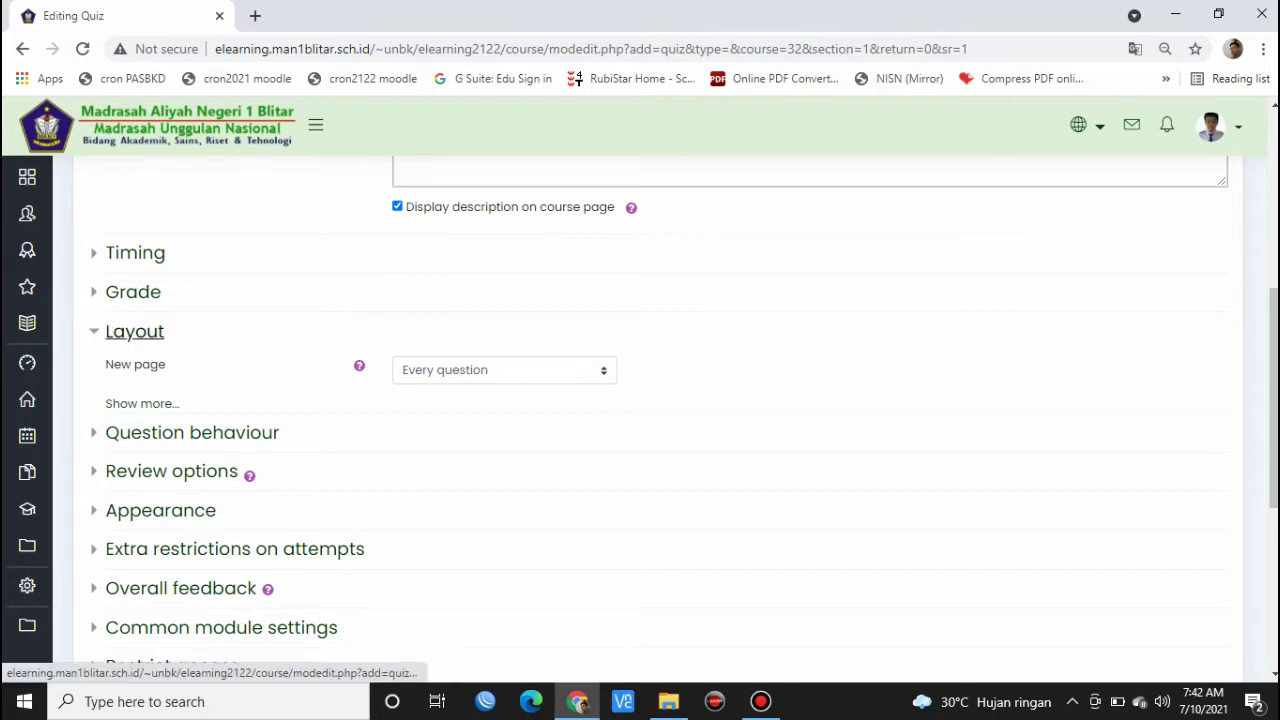
click(134, 331)
click(192, 370)
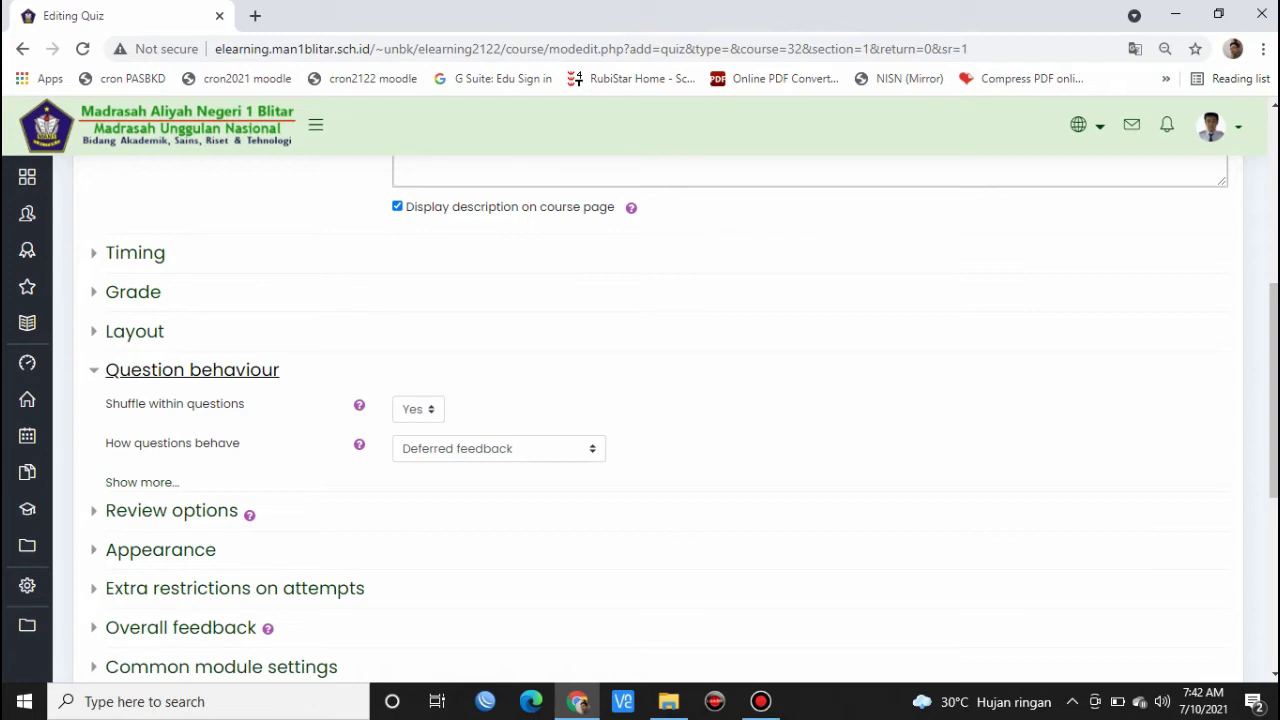
click(418, 409)
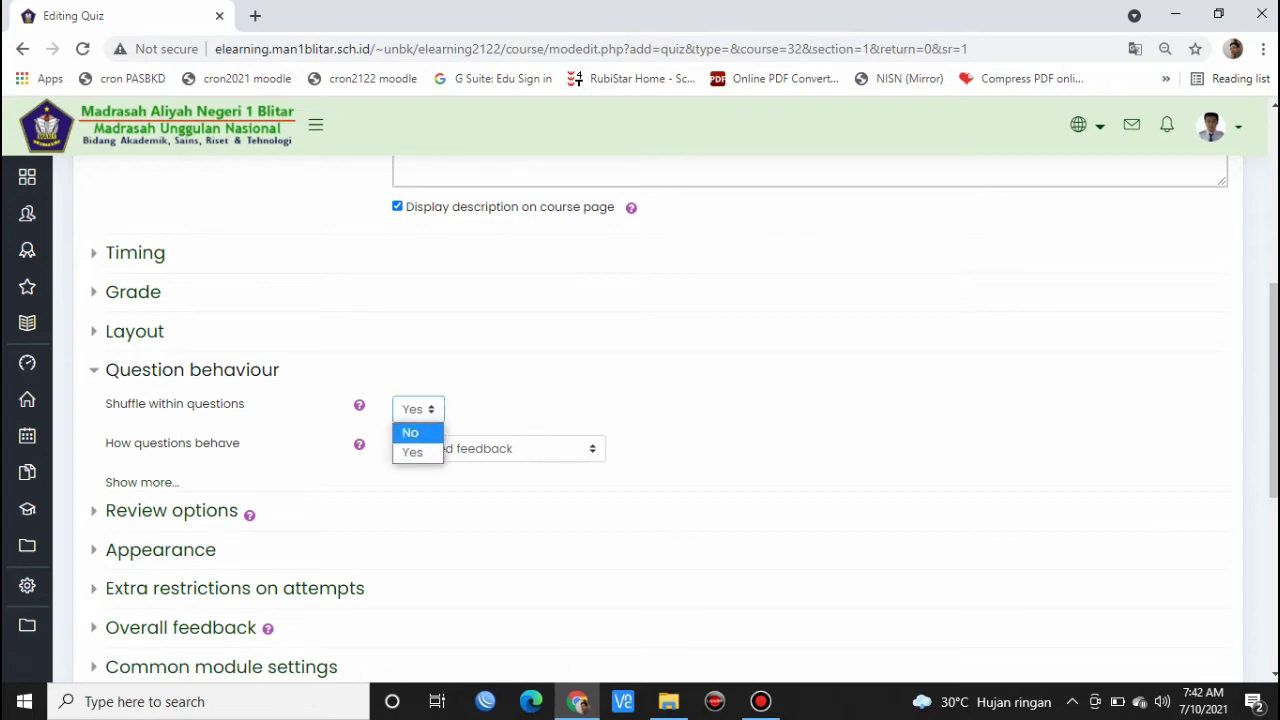
click(640, 405)
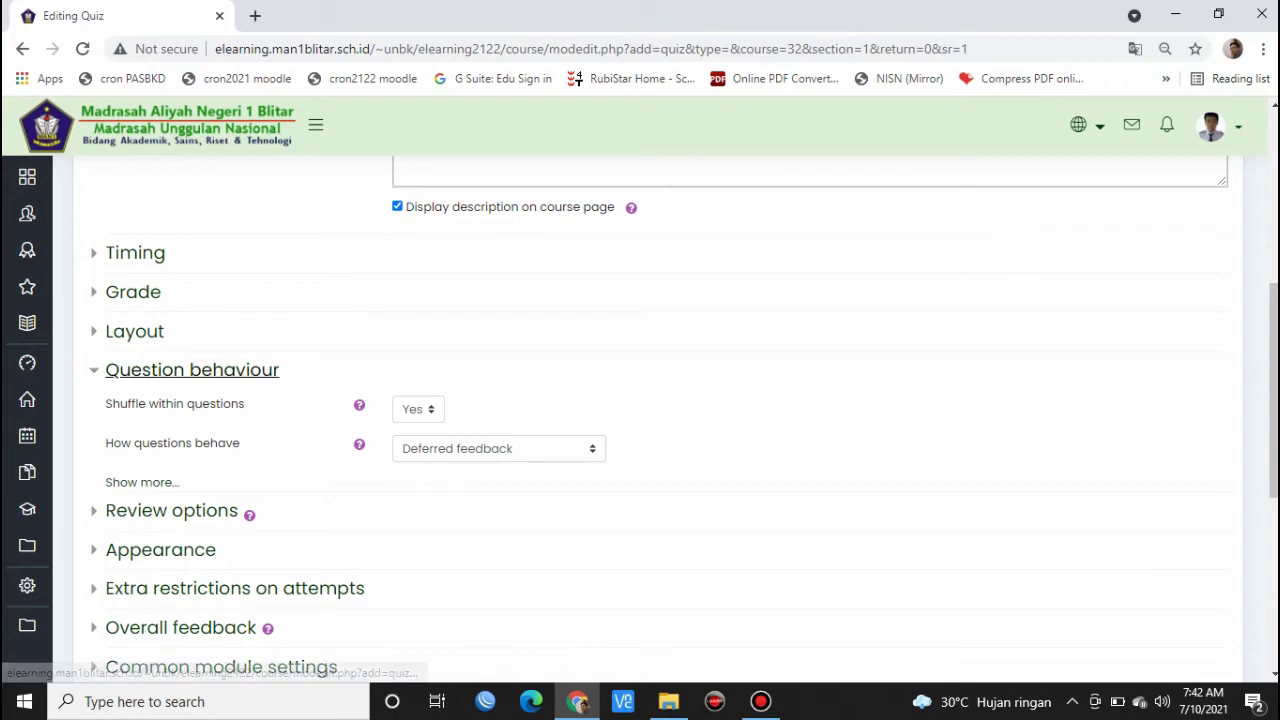
click(192, 370)
- Limit review options to marks only, immediately after the attempt and after the quiz closes
click(171, 409)
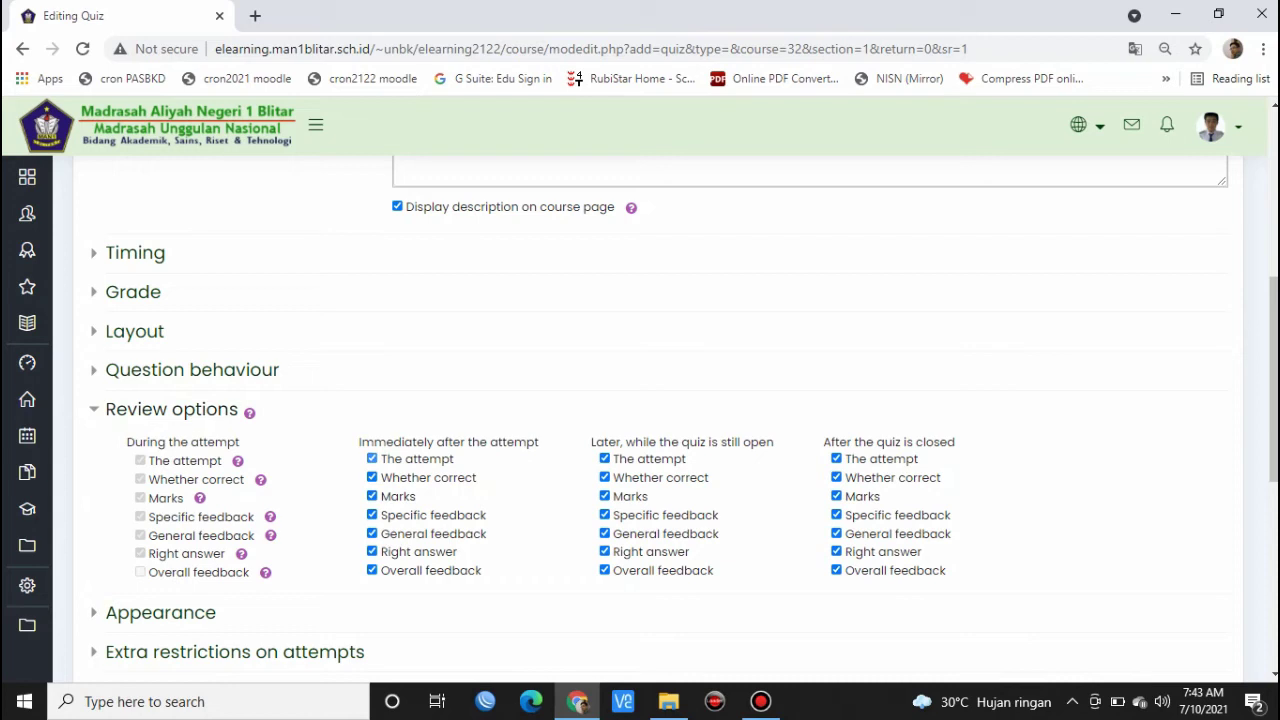
click(372, 458)
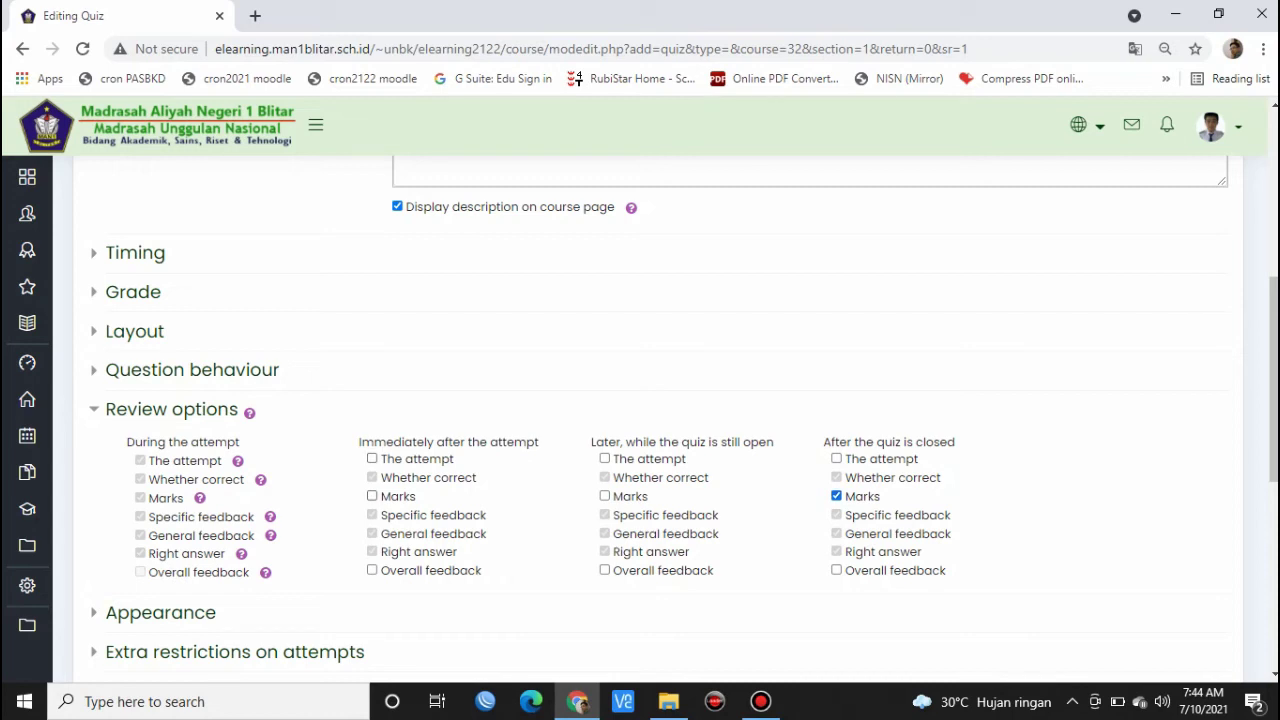
click(372, 496)
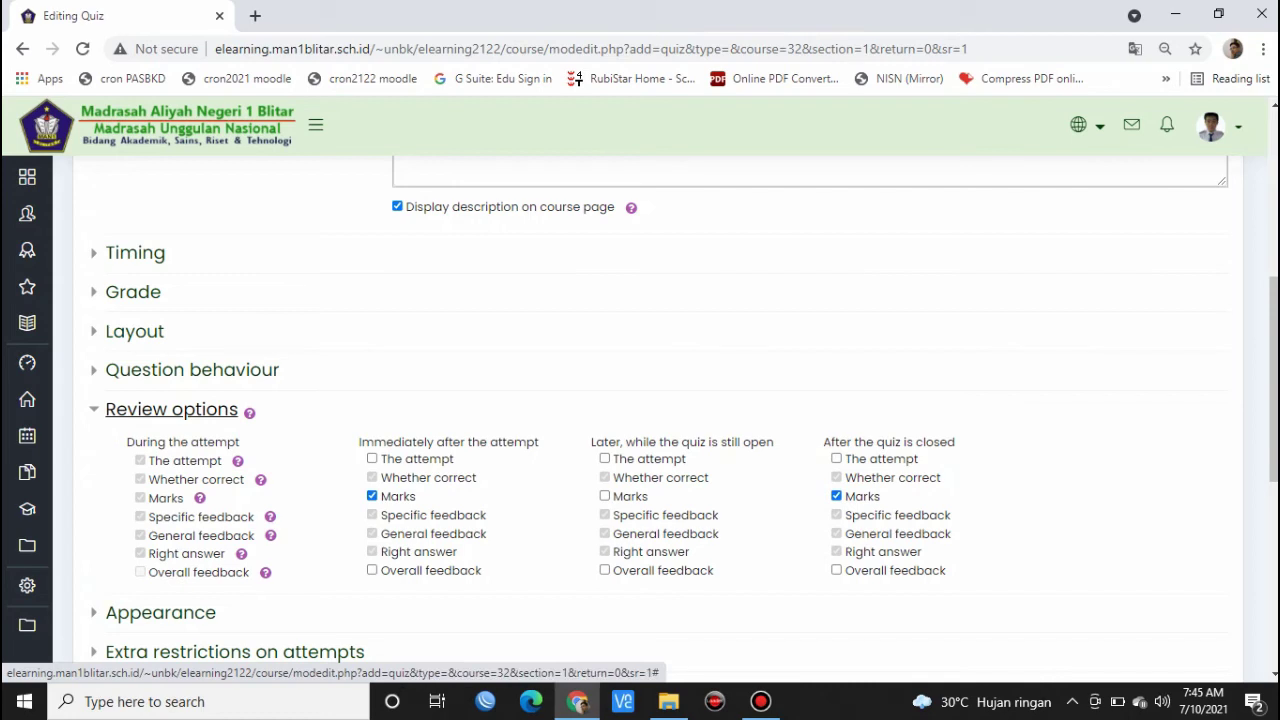
- Collapse Review options, glance at Appearance, and reveal the Extra restrictions on attempts settings
click(171, 409)
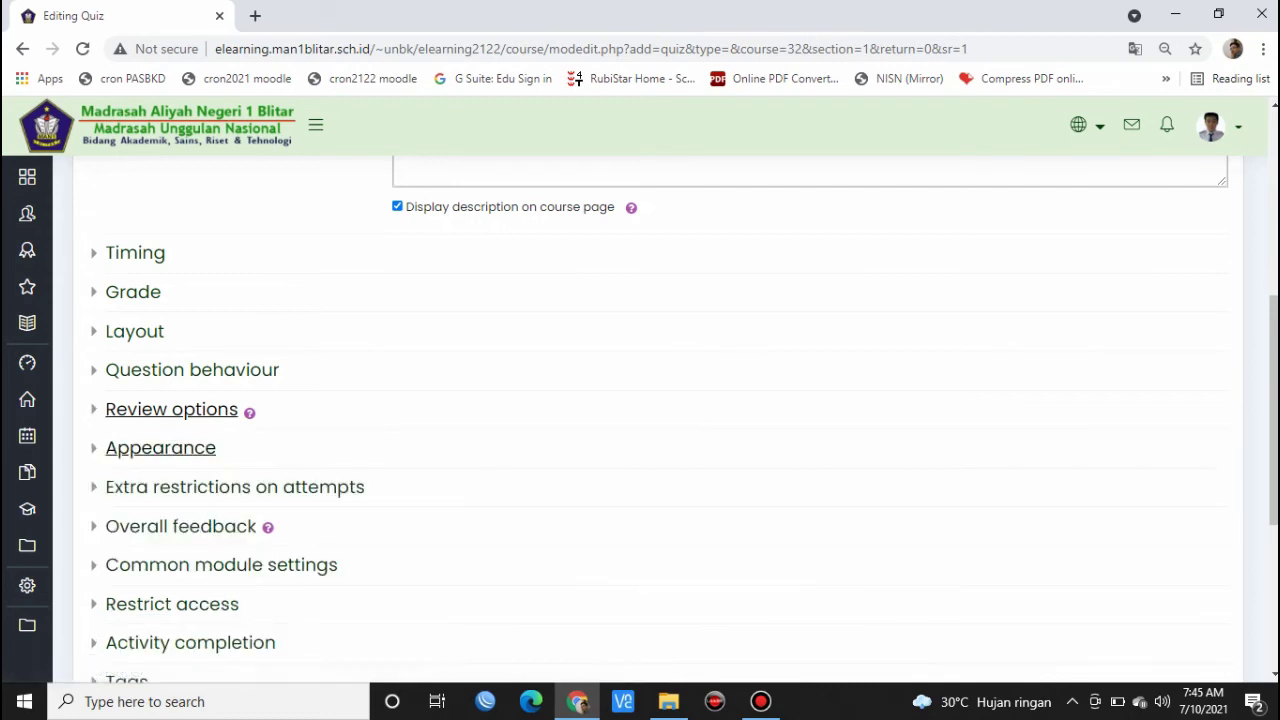
click(160, 447)
scroll(160, 447, down, 1)
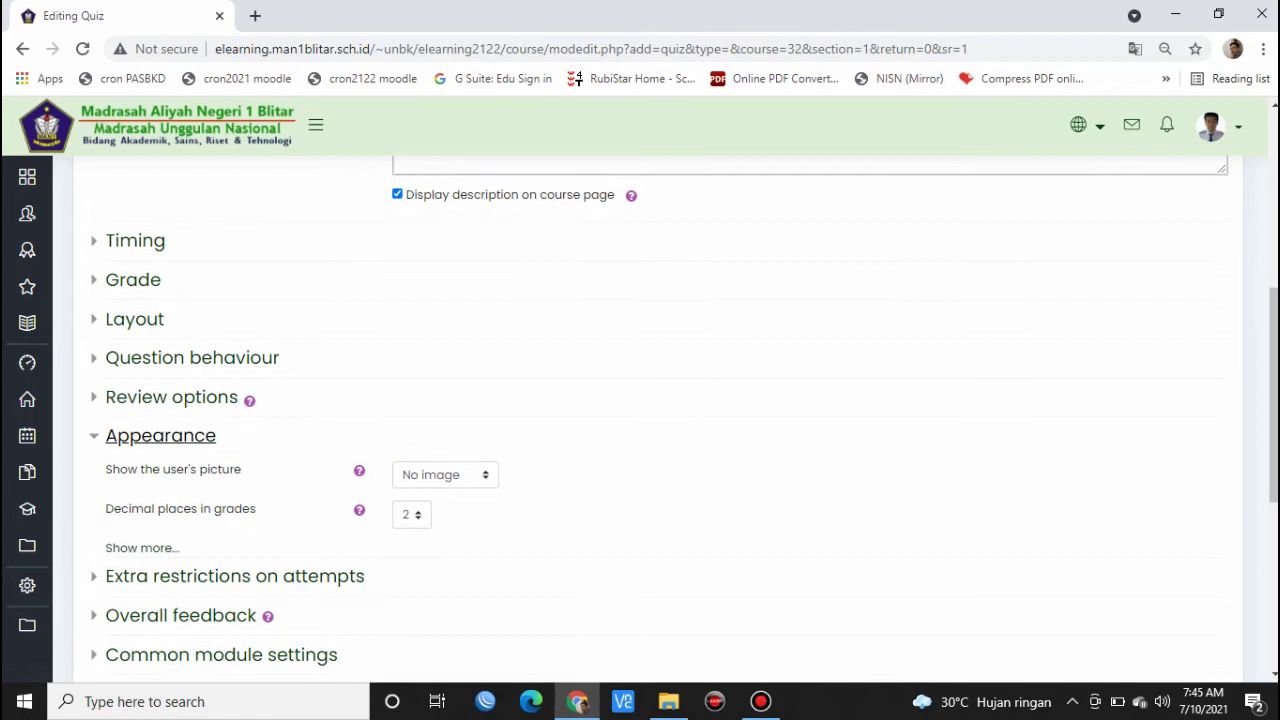
click(160, 354)
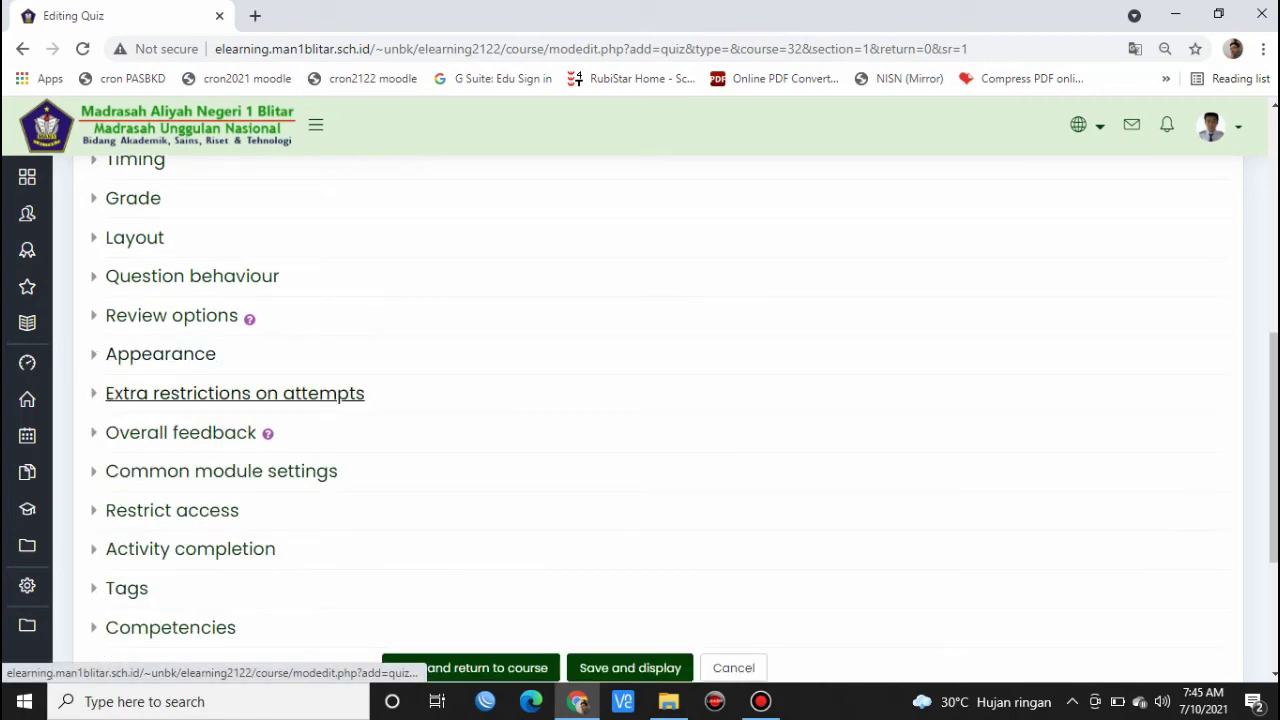
click(234, 393)
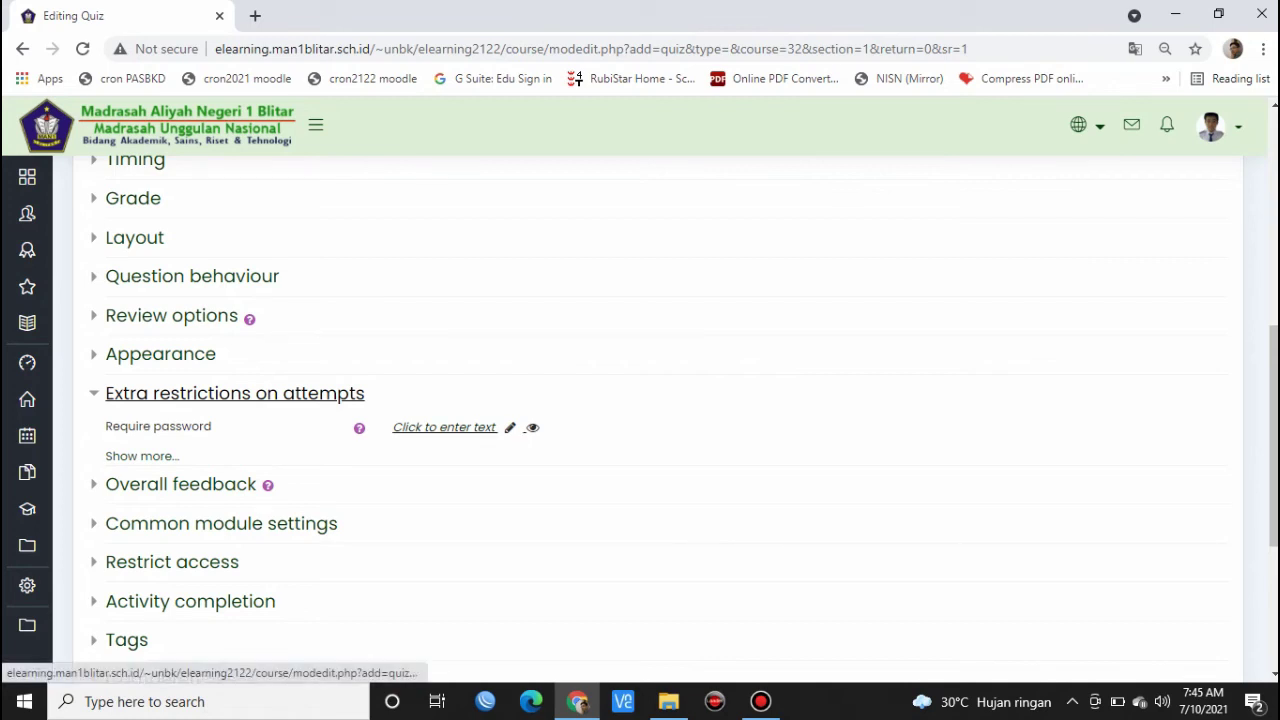
- Set a required quiz password under Extra restrictions on attempts and reveal it to verify
click(444, 427)
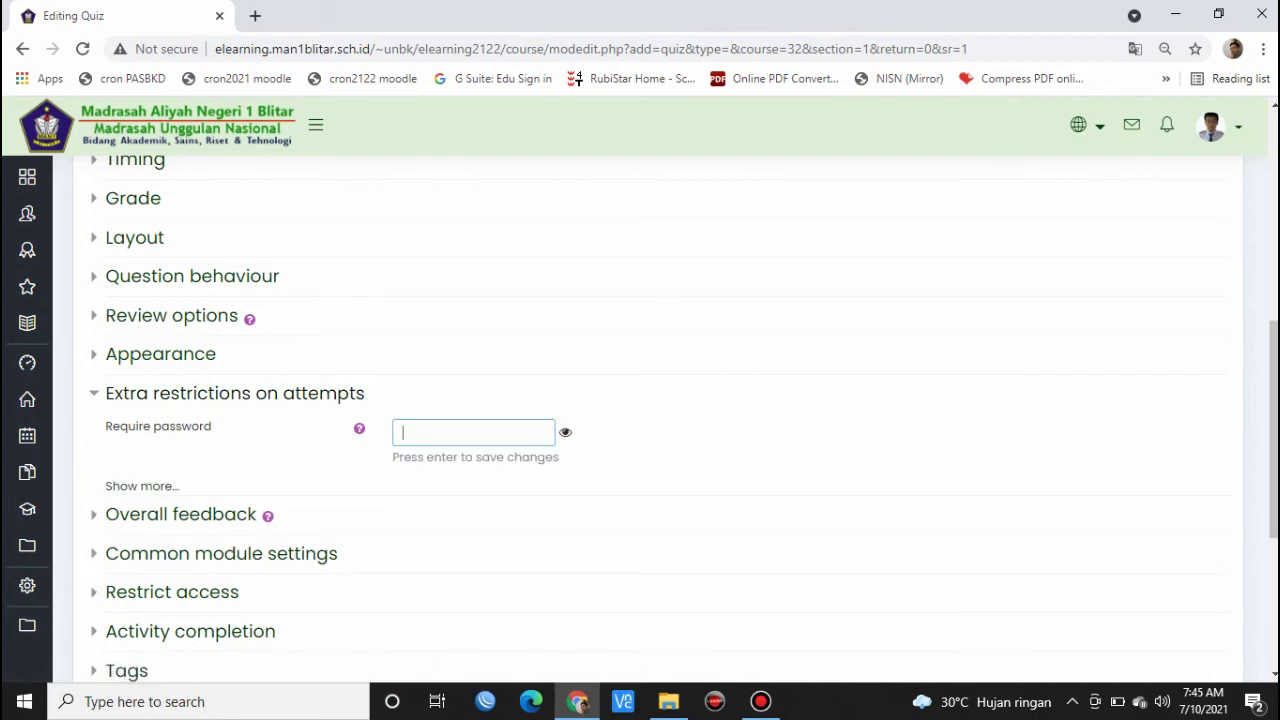
text(12345)
click(565, 433)
scroll(240, 420, down, 1)
click(235, 299)
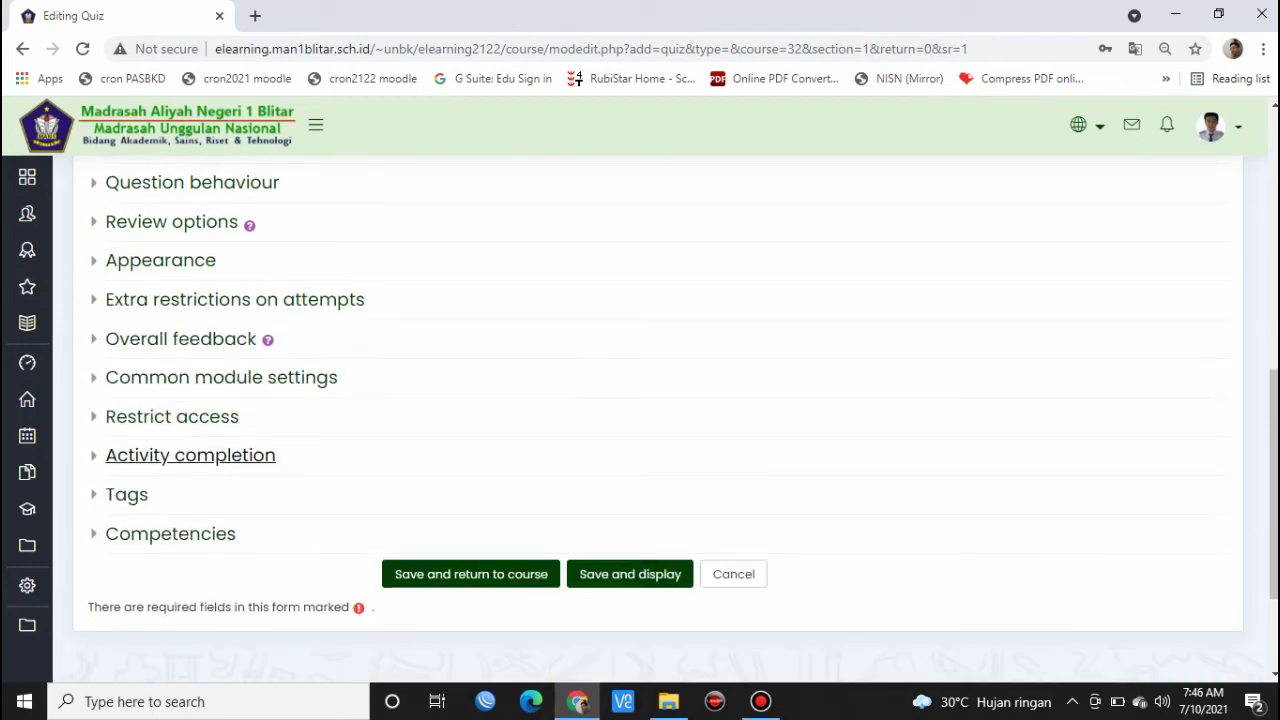
- Save PH 1 and open its question-editing page showing 0 questions and 10.00 maximum grade
click(630, 574)
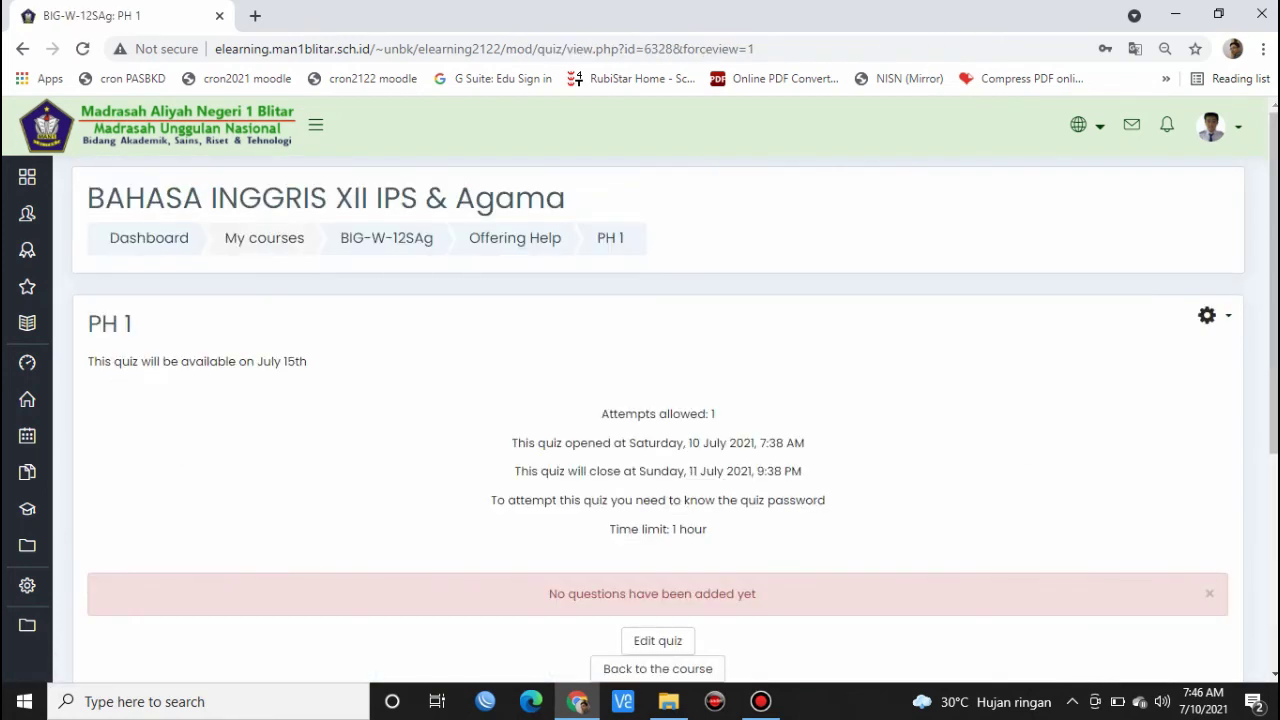
scroll(658, 420, down, 2)
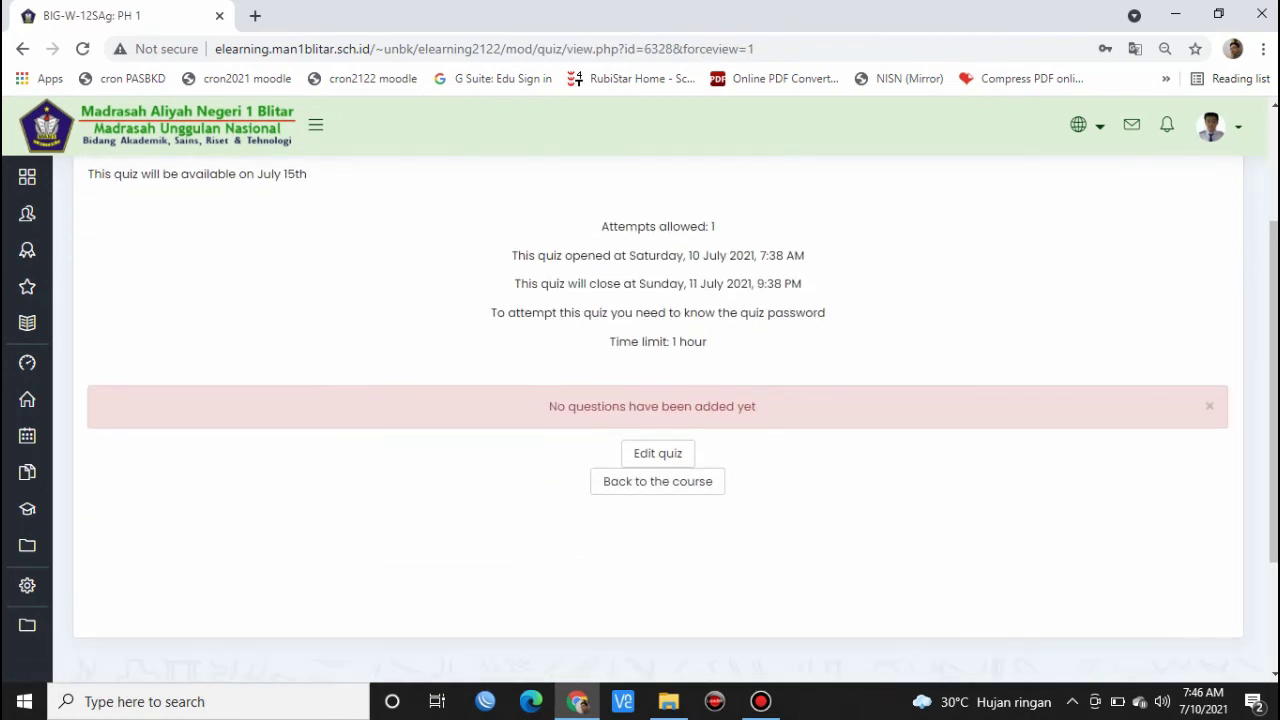
scroll(658, 420, up, 1)
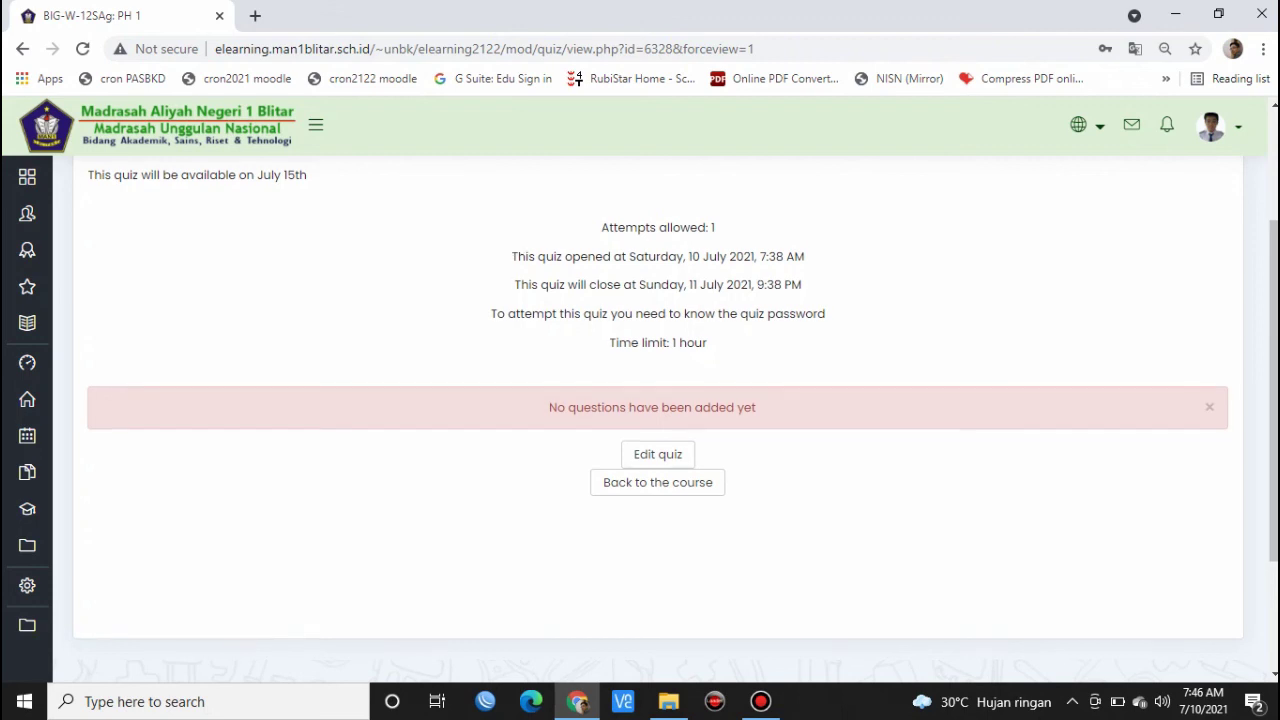
scroll(658, 420, up, 2)
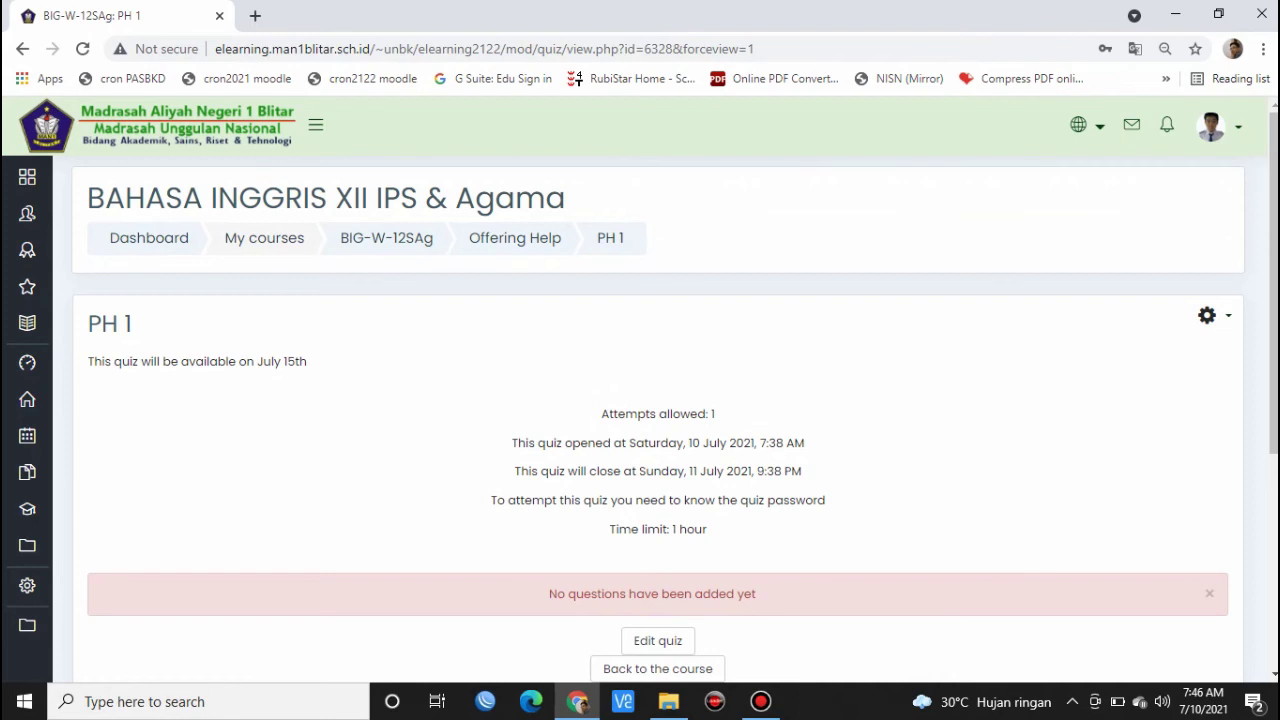
scroll(658, 547, down, 1)
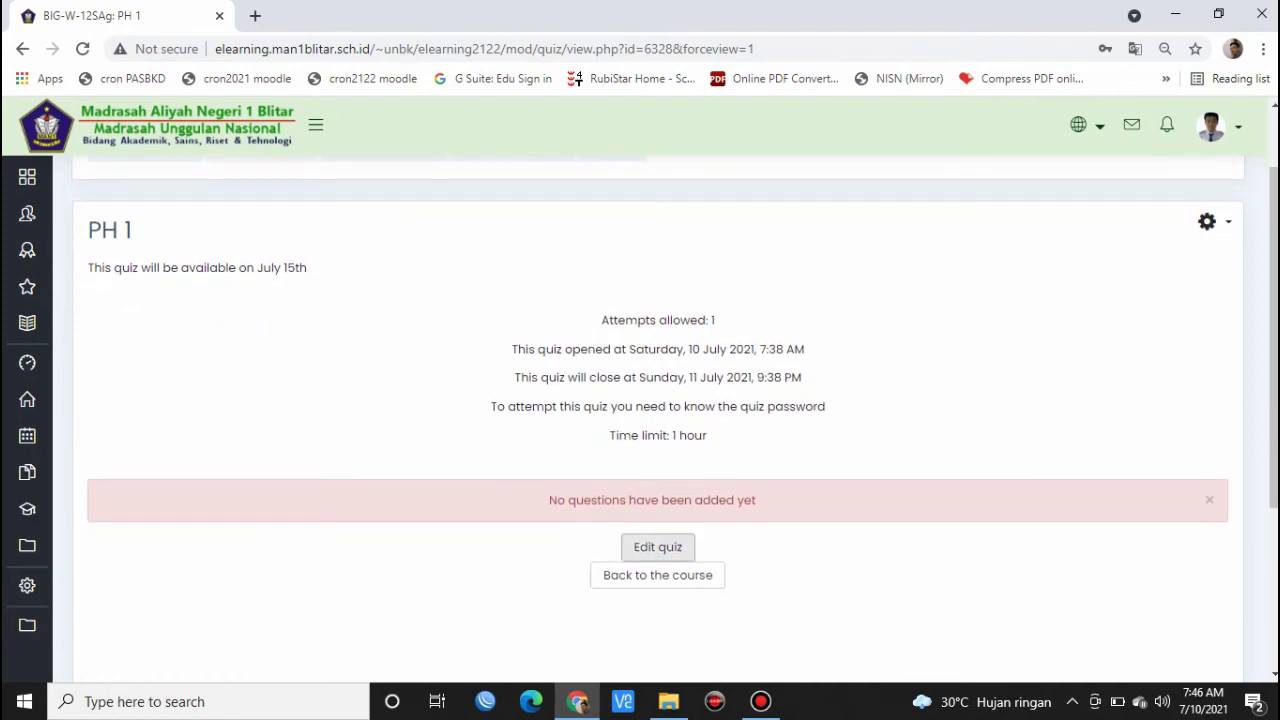
click(658, 547)
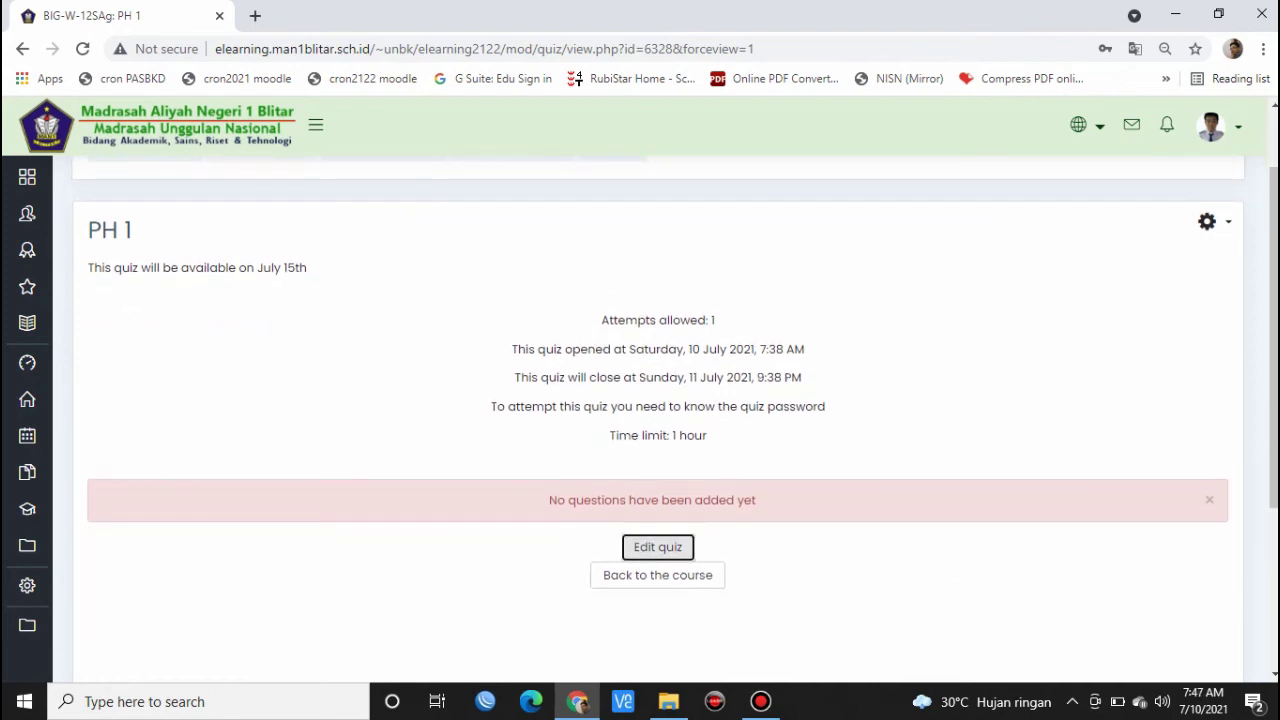
scroll(658, 420, down, 1)
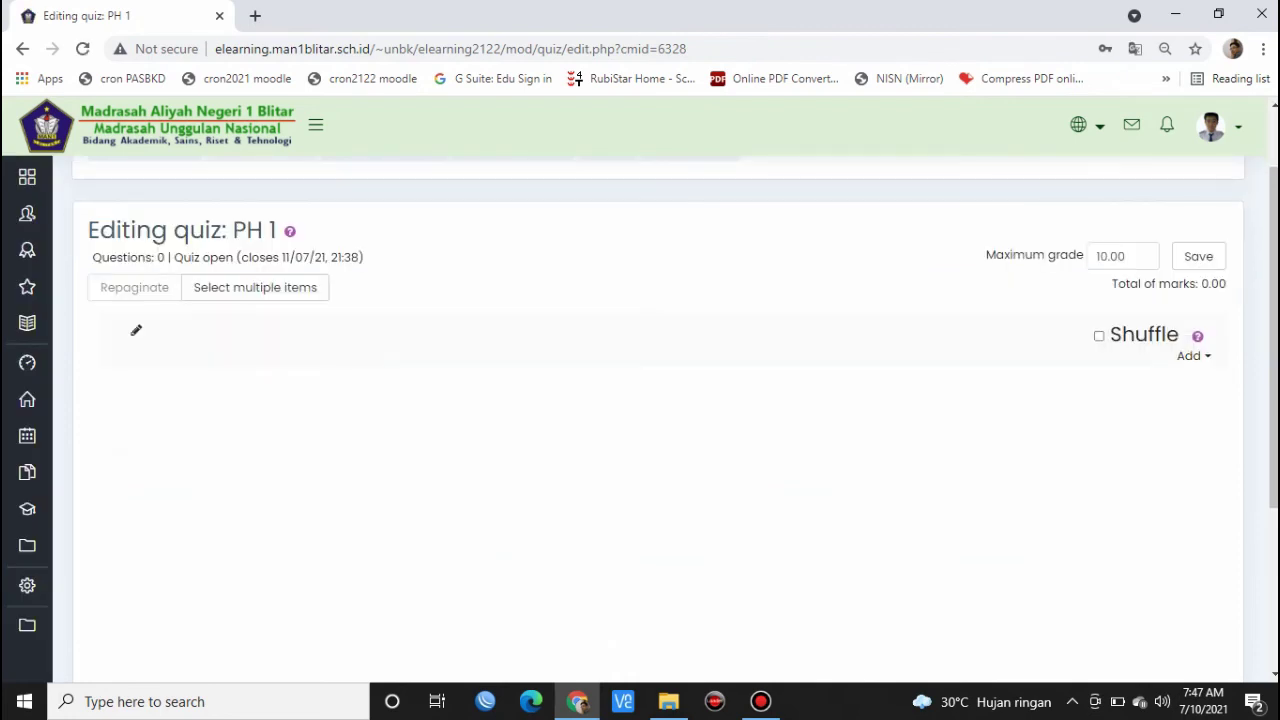
- Add all 10 questions from the Offering Help 3.1-5.1 - Remedial bank category
click(1190, 356)
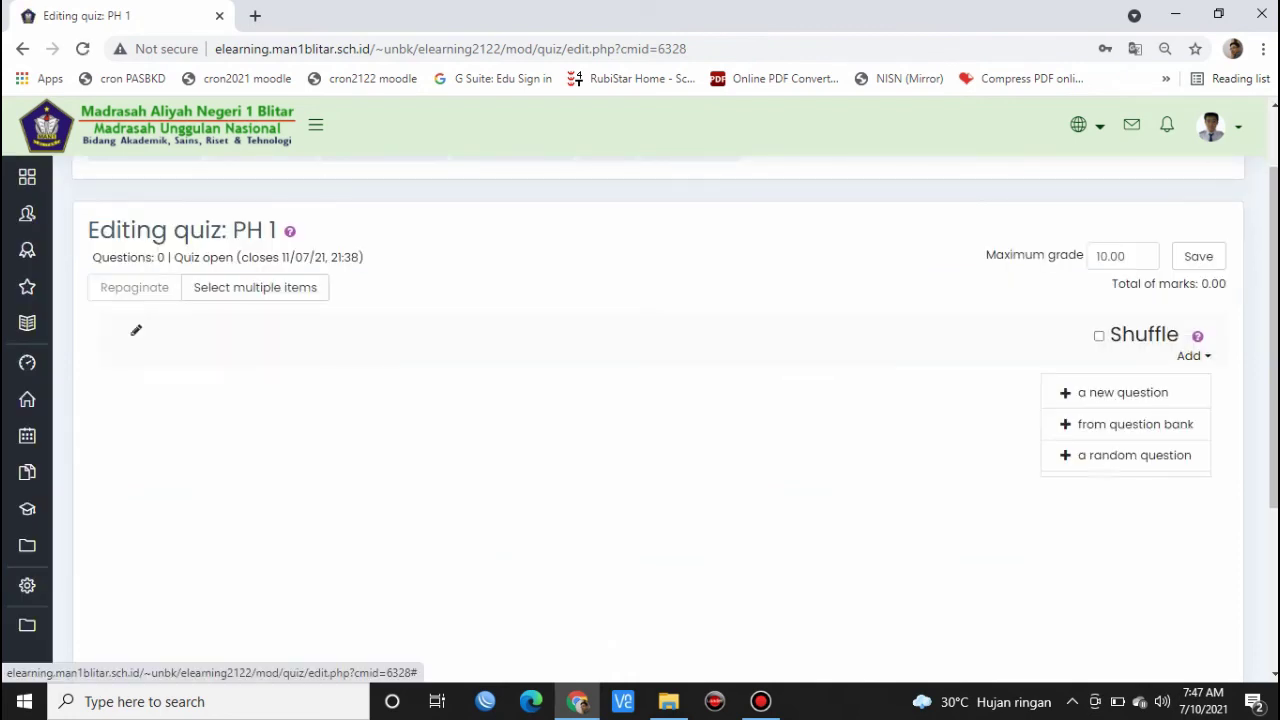
click(1135, 424)
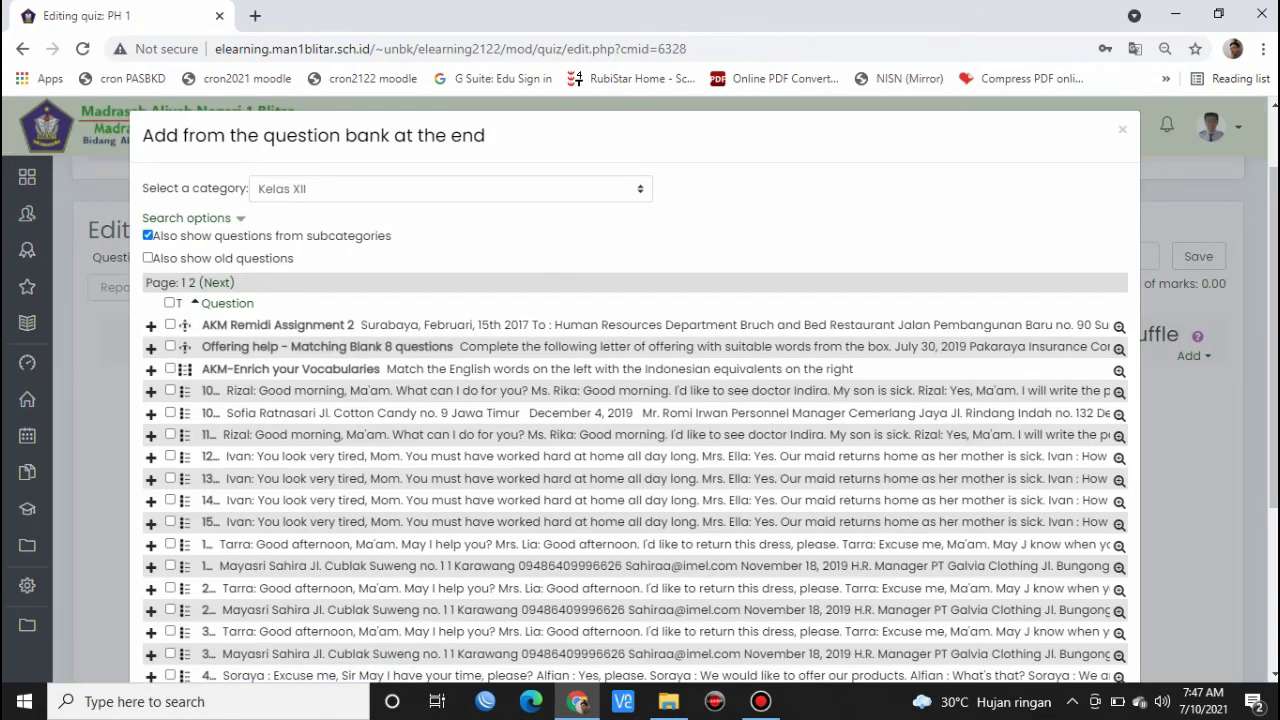
click(450, 189)
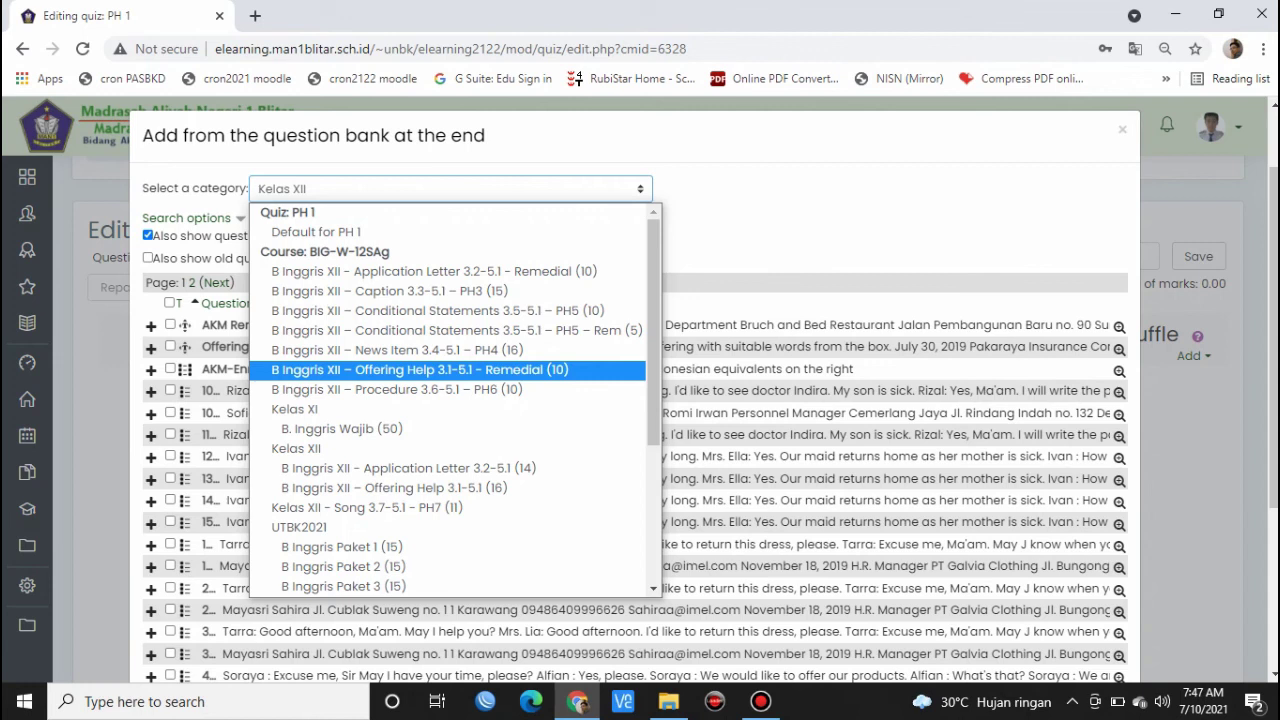
key(Return)
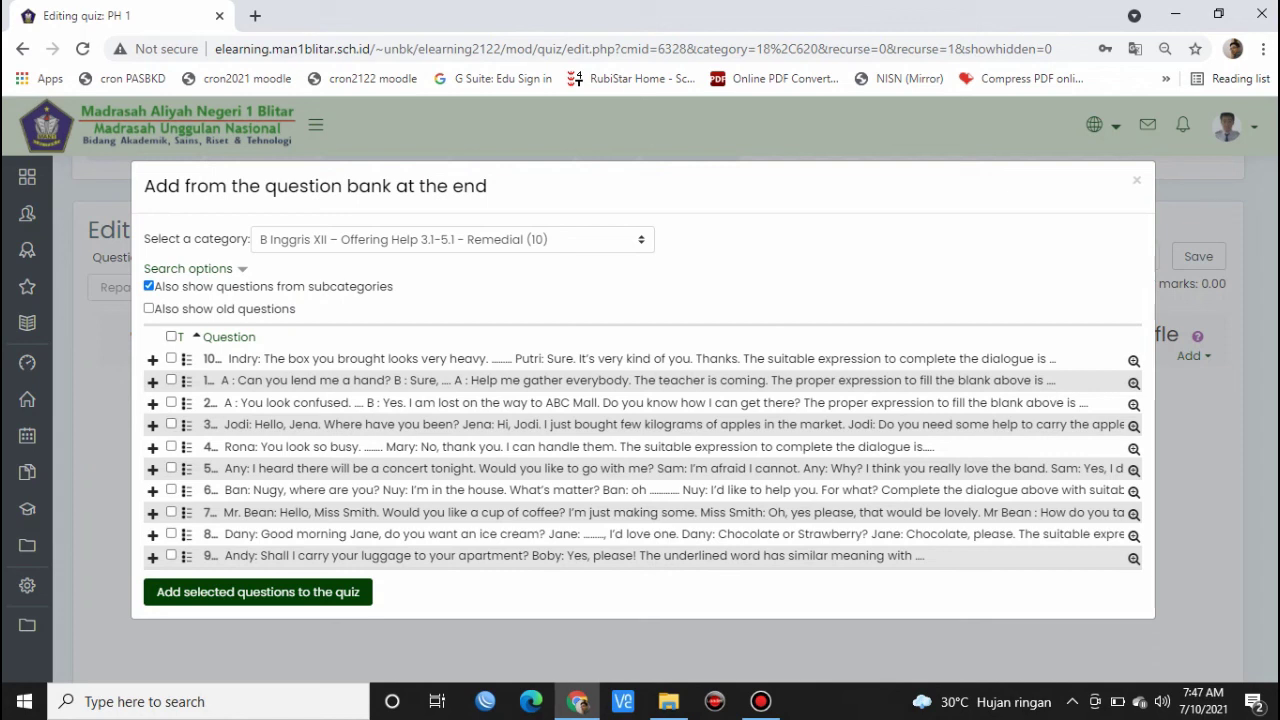
click(171, 337)
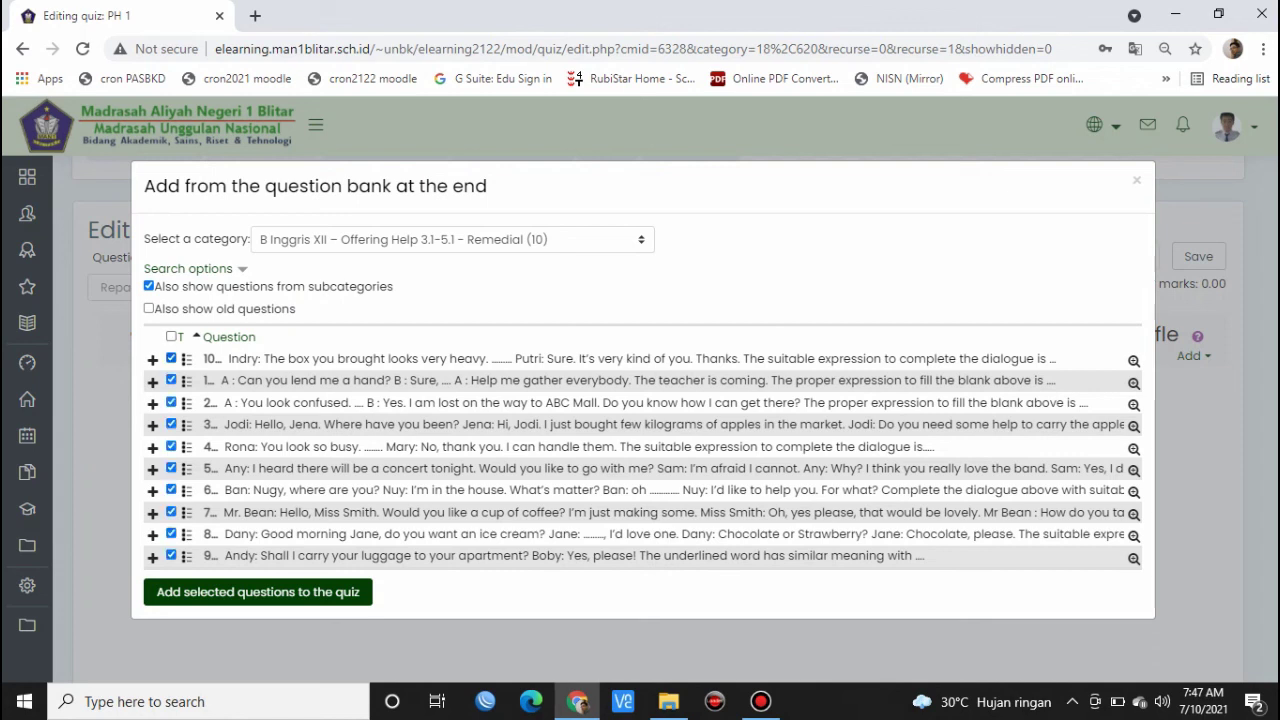
click(258, 592)
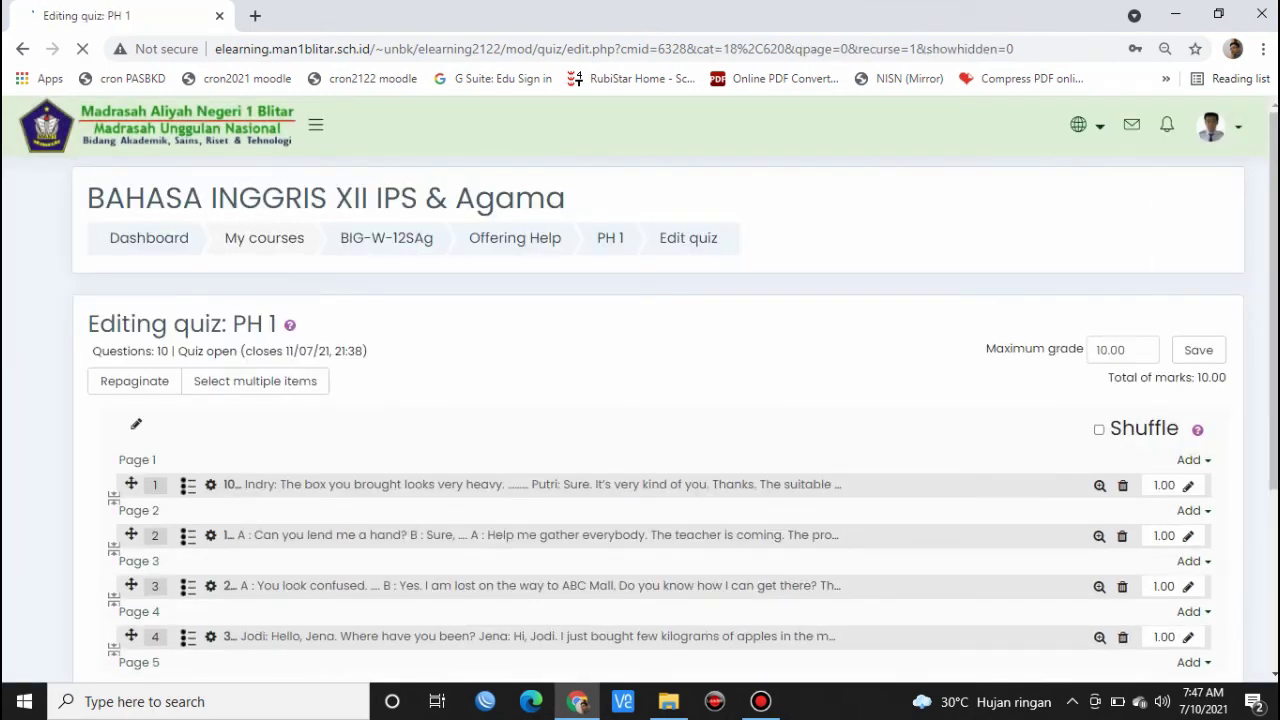
- Set PH 1's maximum grade to 100.00, save it, and return to the quiz overview page
scroll(660, 420, down, 3)
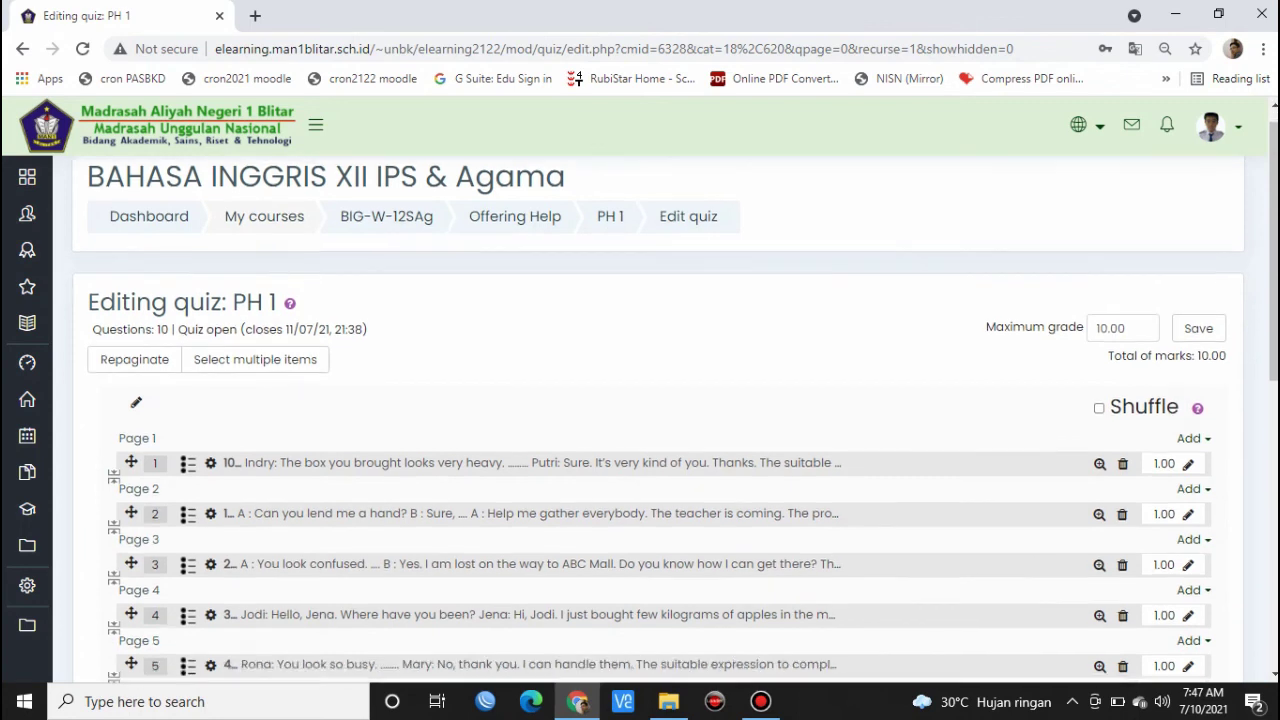
scroll(660, 420, down, 4)
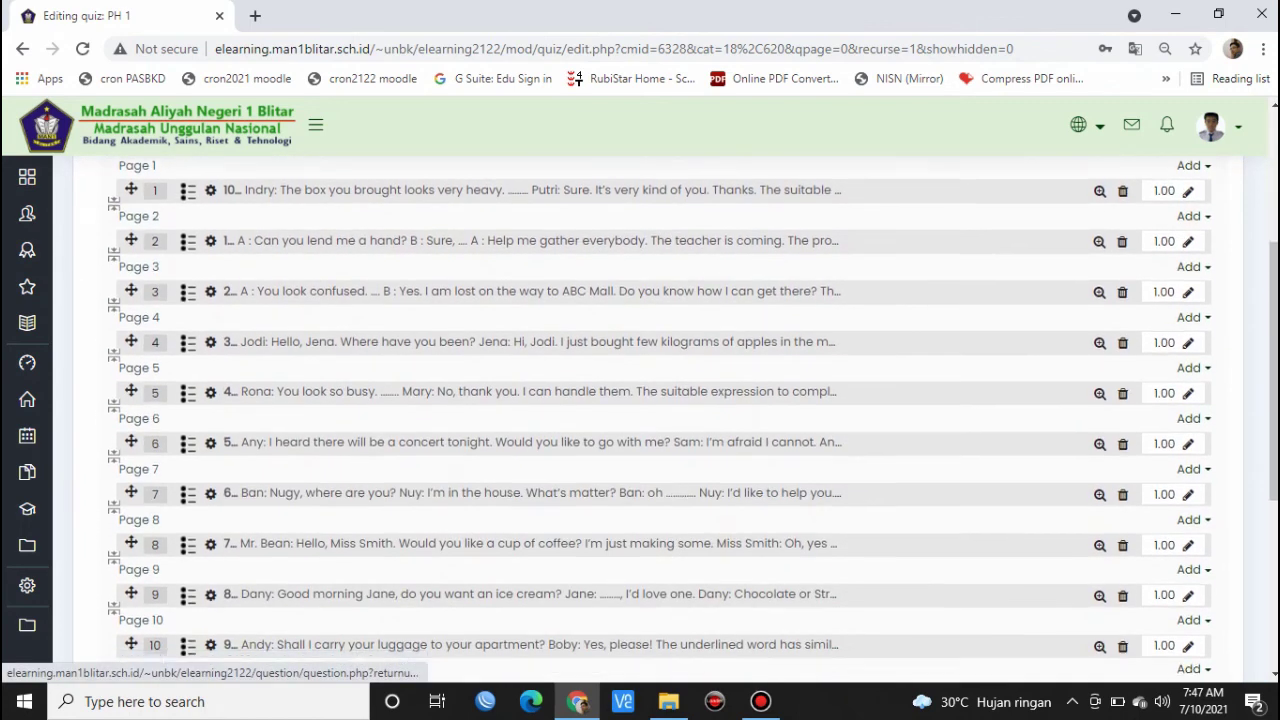
scroll(660, 420, up, 8)
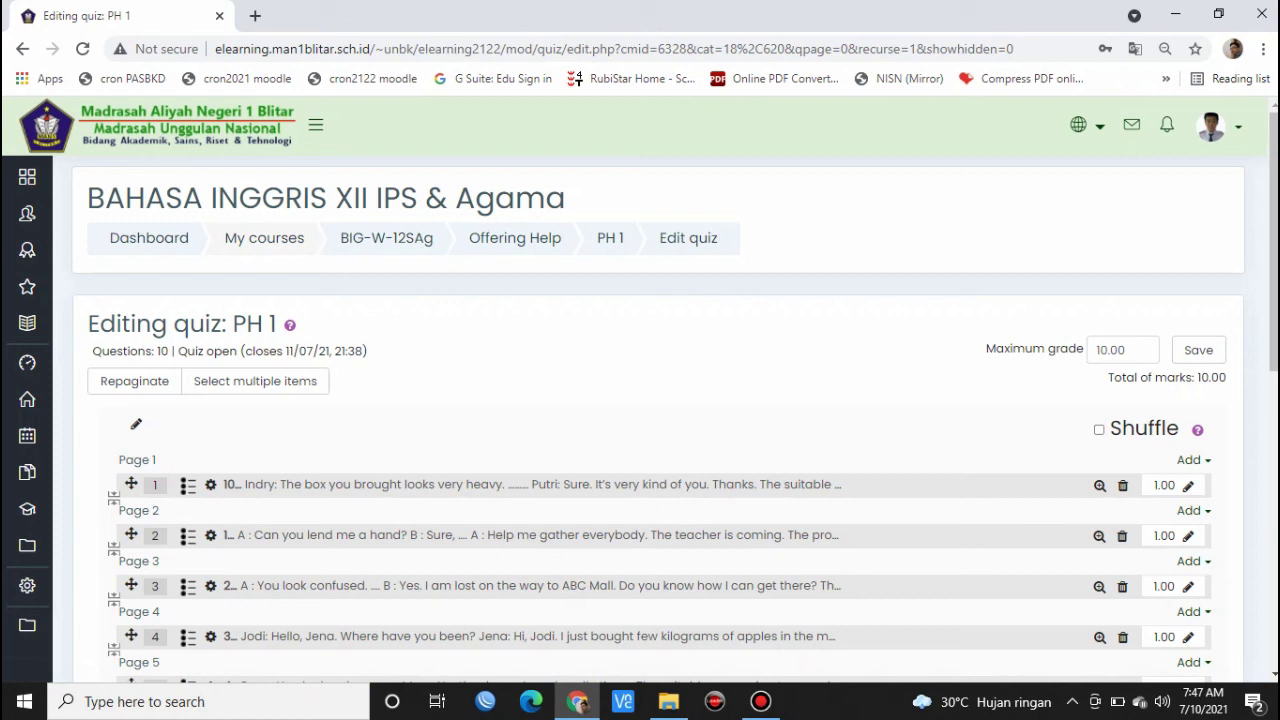
click(1127, 350)
text(0)
click(1198, 350)
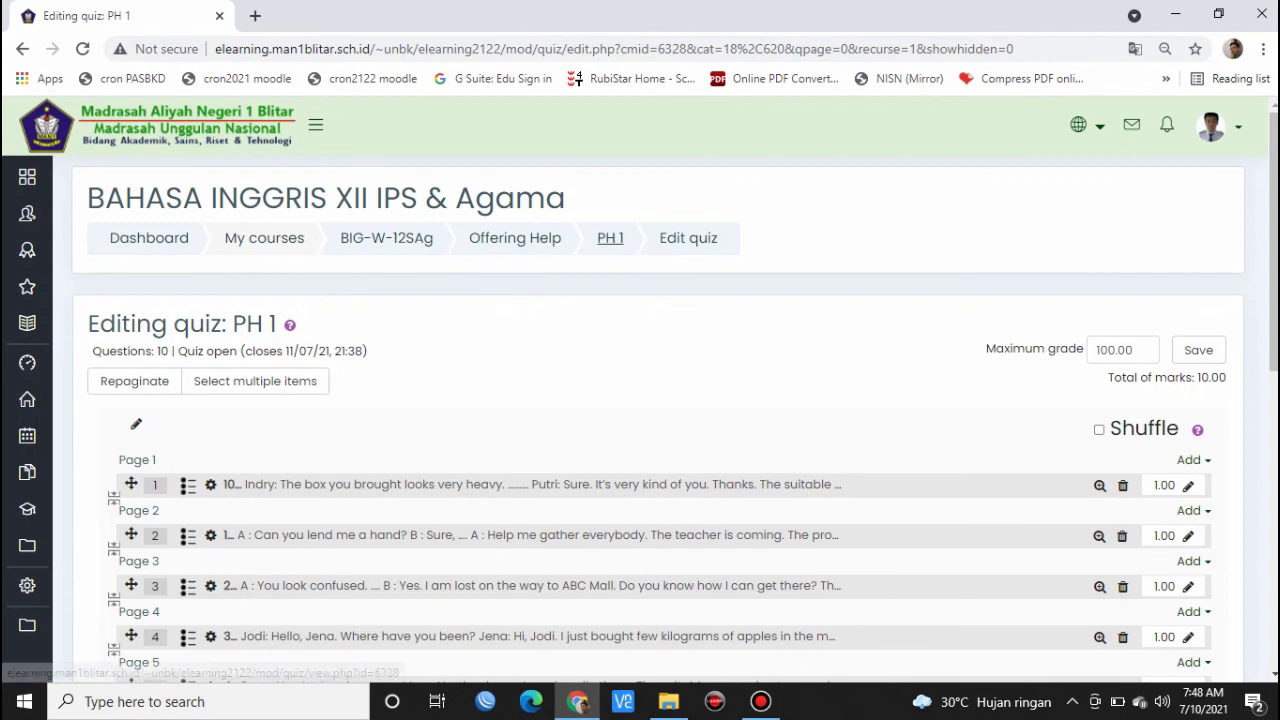
click(610, 238)
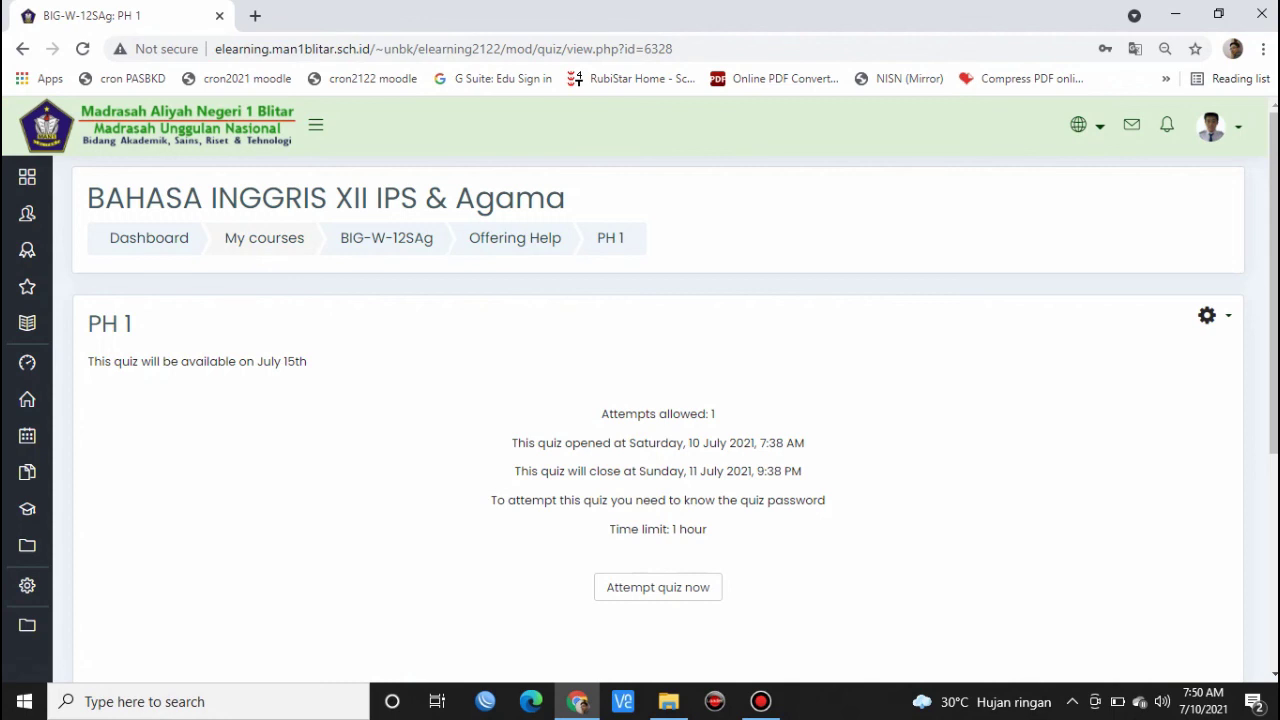
- Start a preview attempt of PH 1 by entering the quiz password in the Start attempt dialog
scroll(658, 400, down, 1)
scroll(658, 587, up, 1)
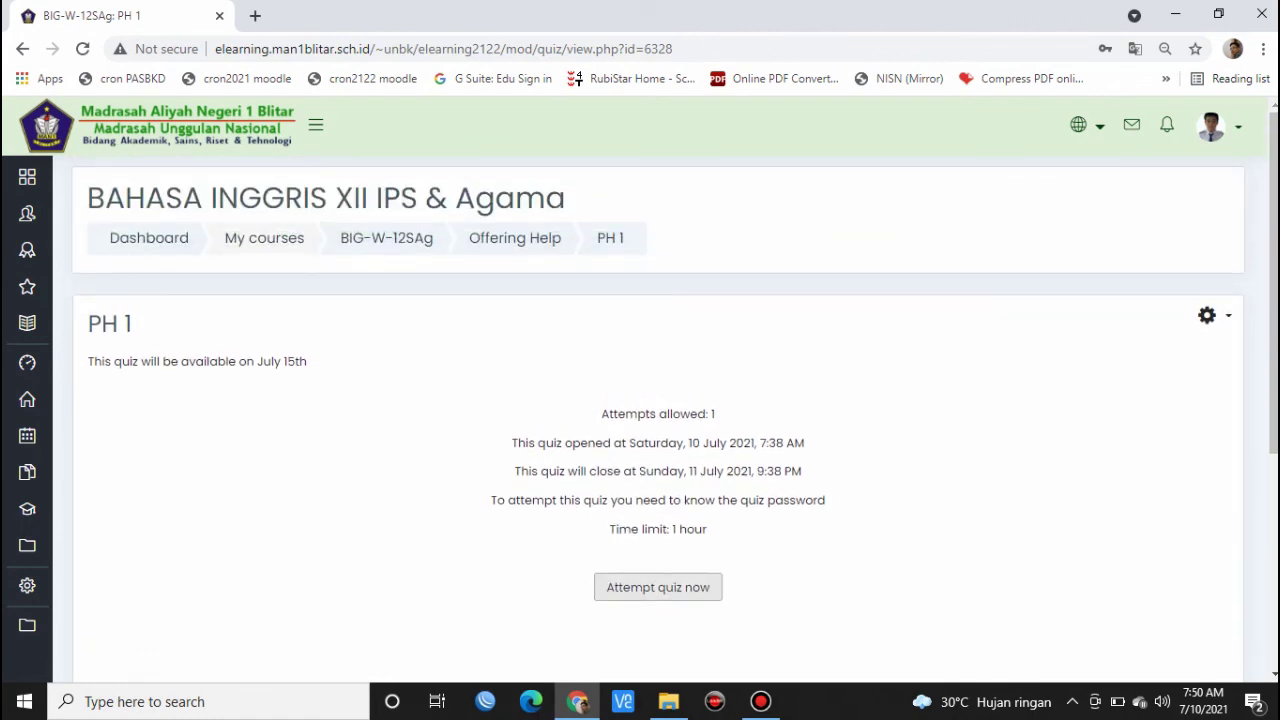
click(658, 587)
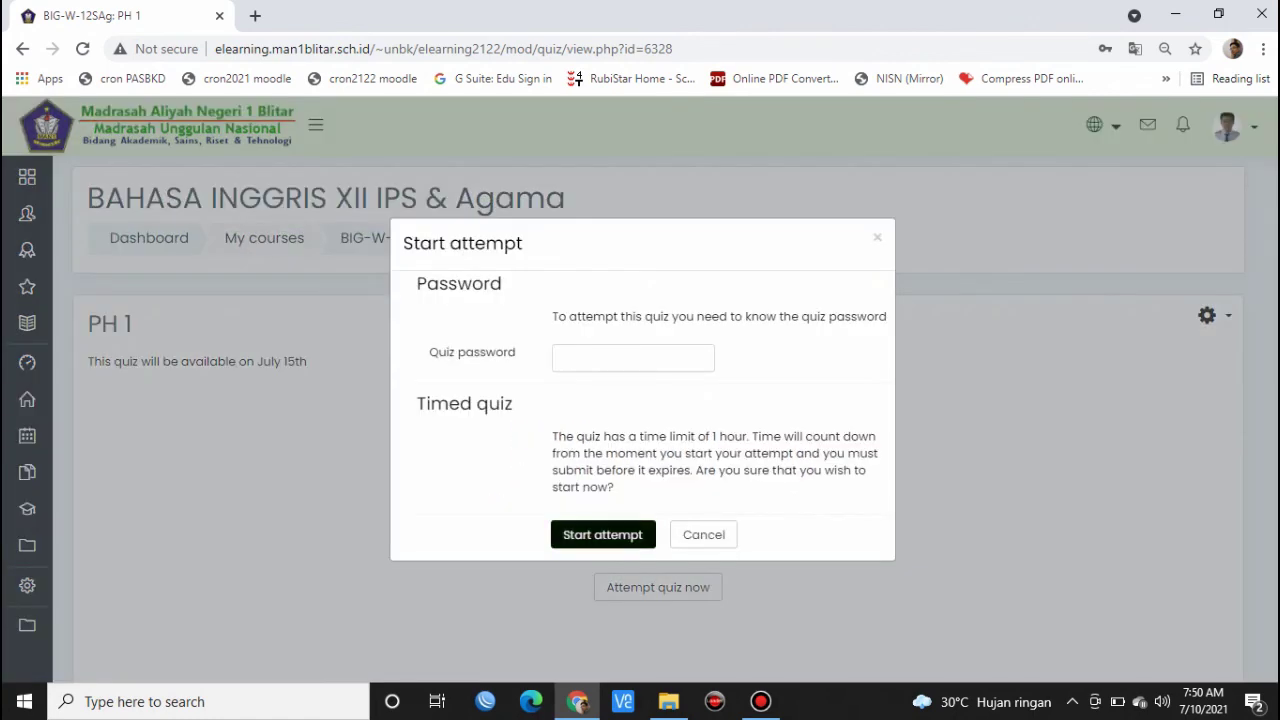
click(633, 358)
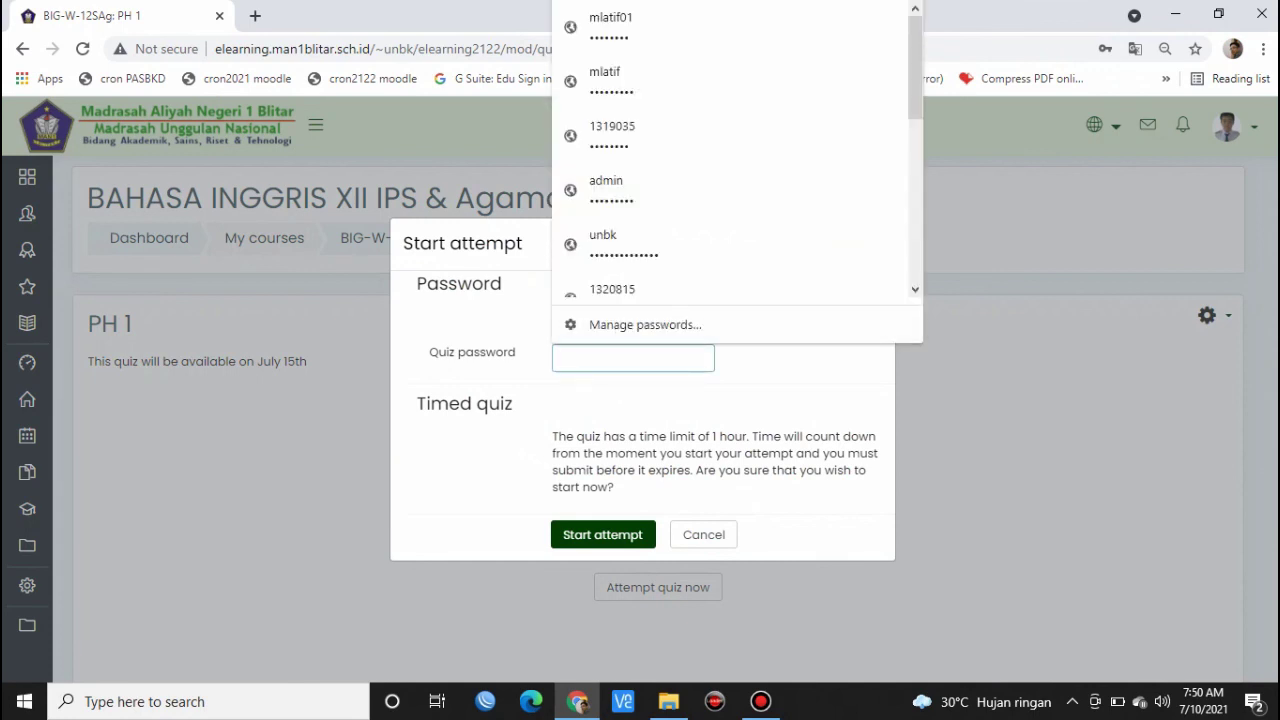
click(790, 390)
click(633, 358)
click(633, 358)
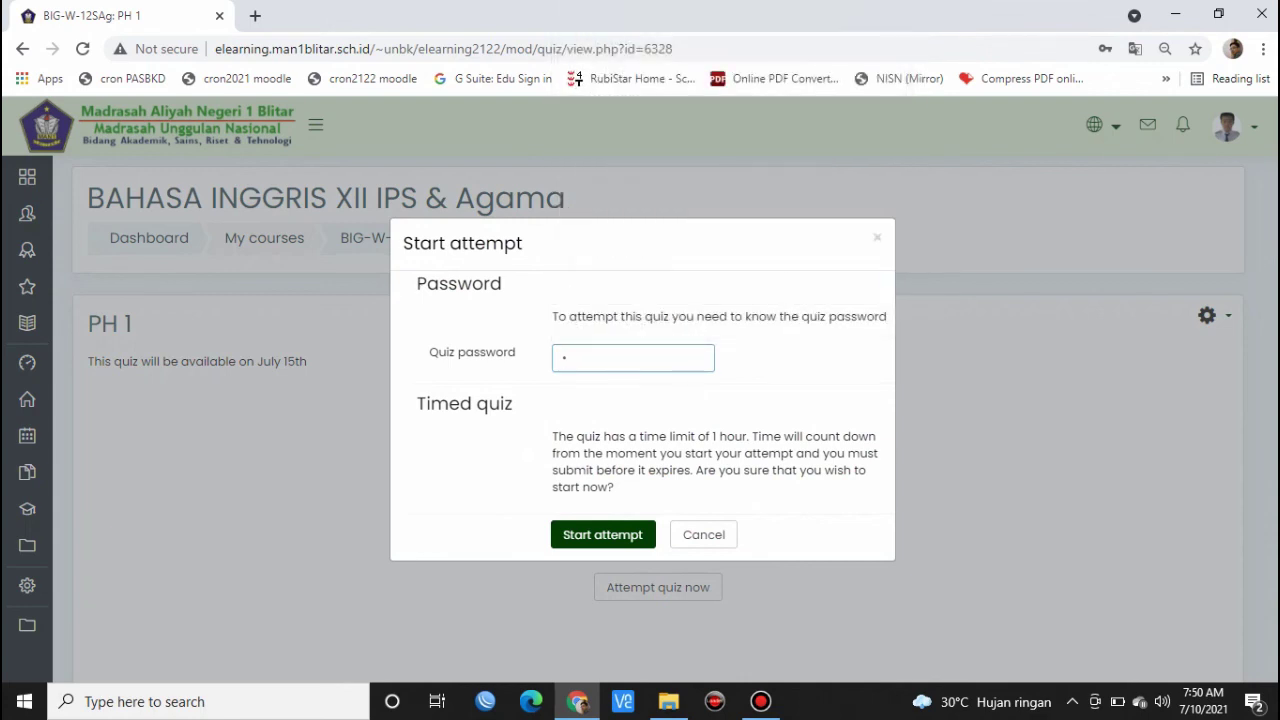
text(•)
text(•••)
key(Return)
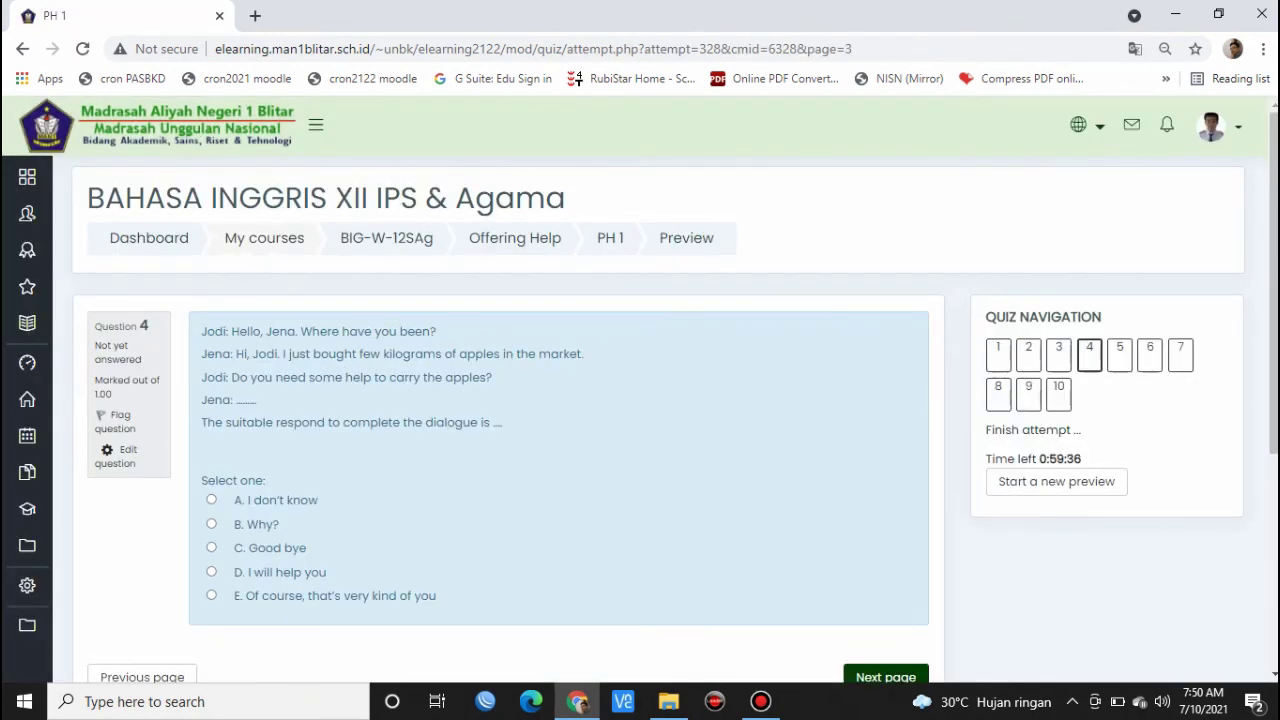
- Use the Quiz navigation panel to jump to question 1, then to question 8
click(998, 354)
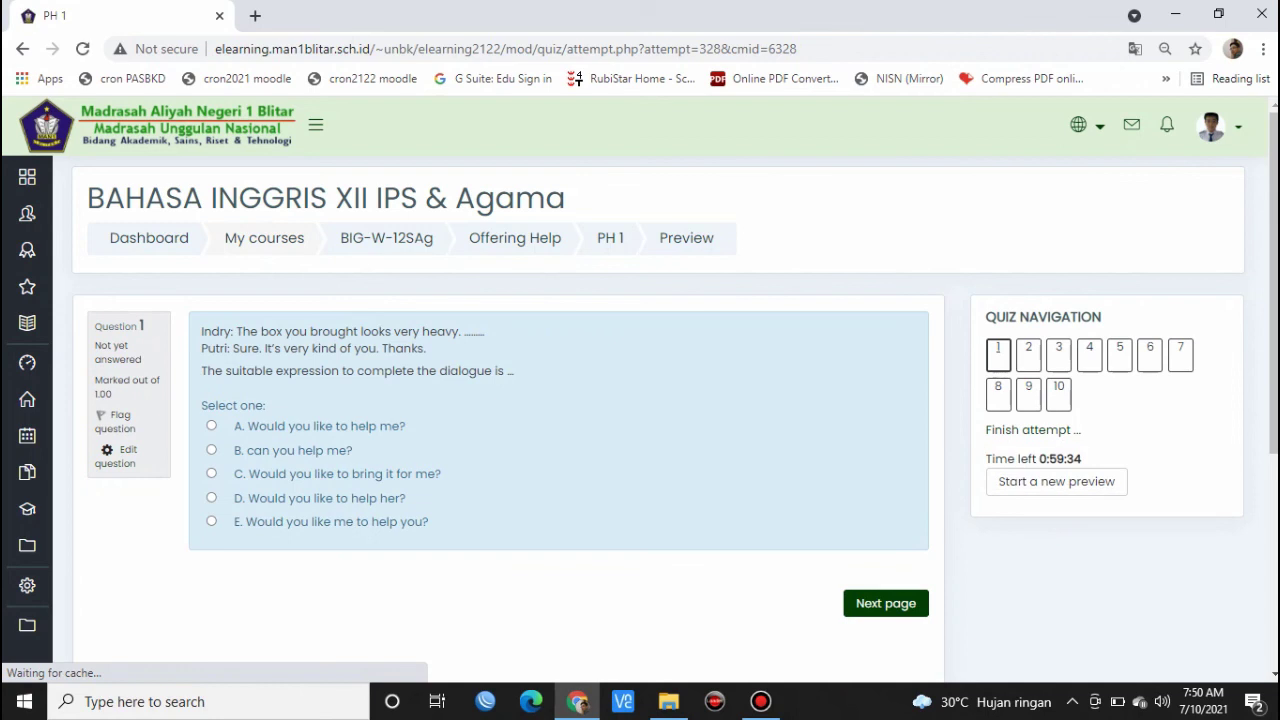
click(998, 393)
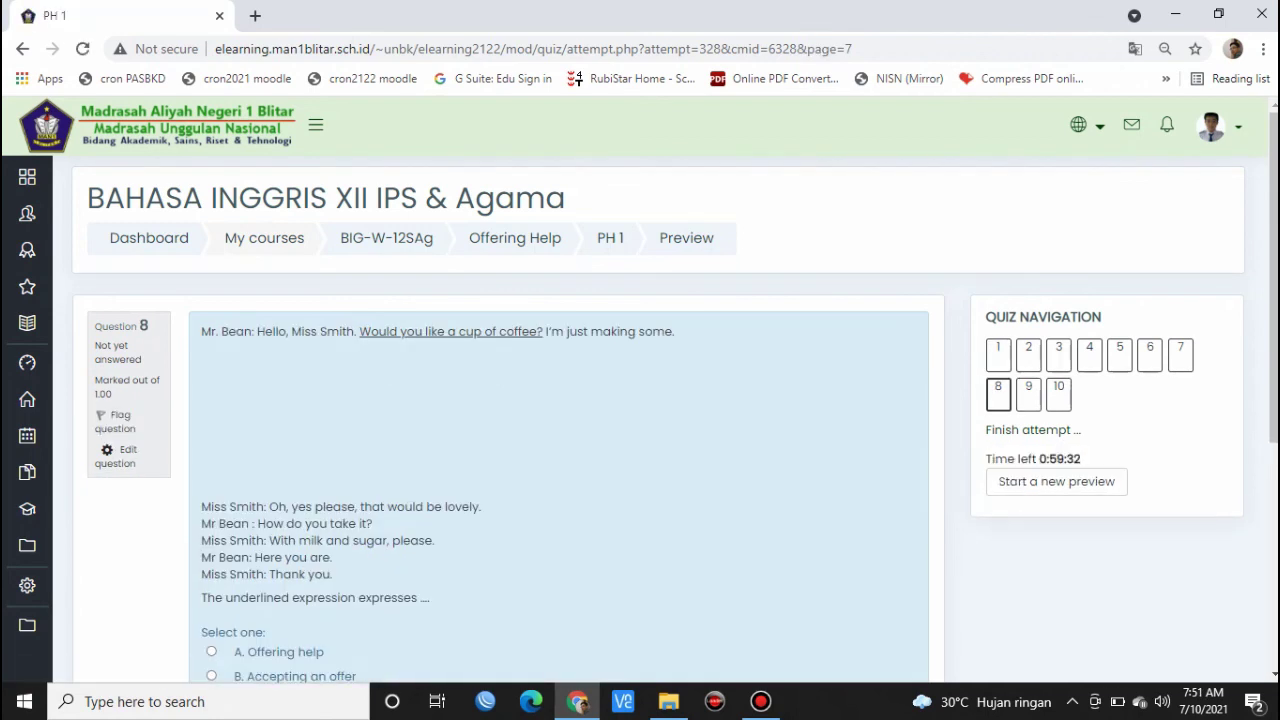